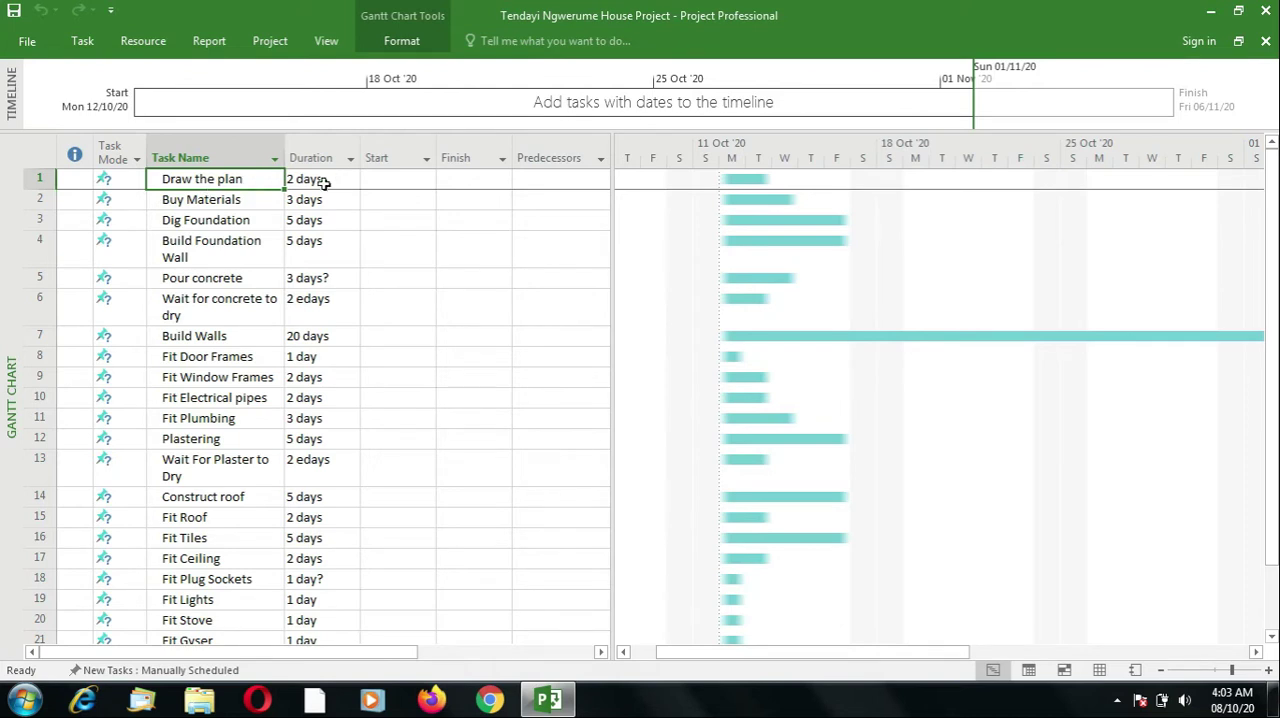
- Set the start dates of the Draw the plan and Buy Materials tasks to Mon 12/10/20
{"action": "left_click", "coordinate": [323, 182]}
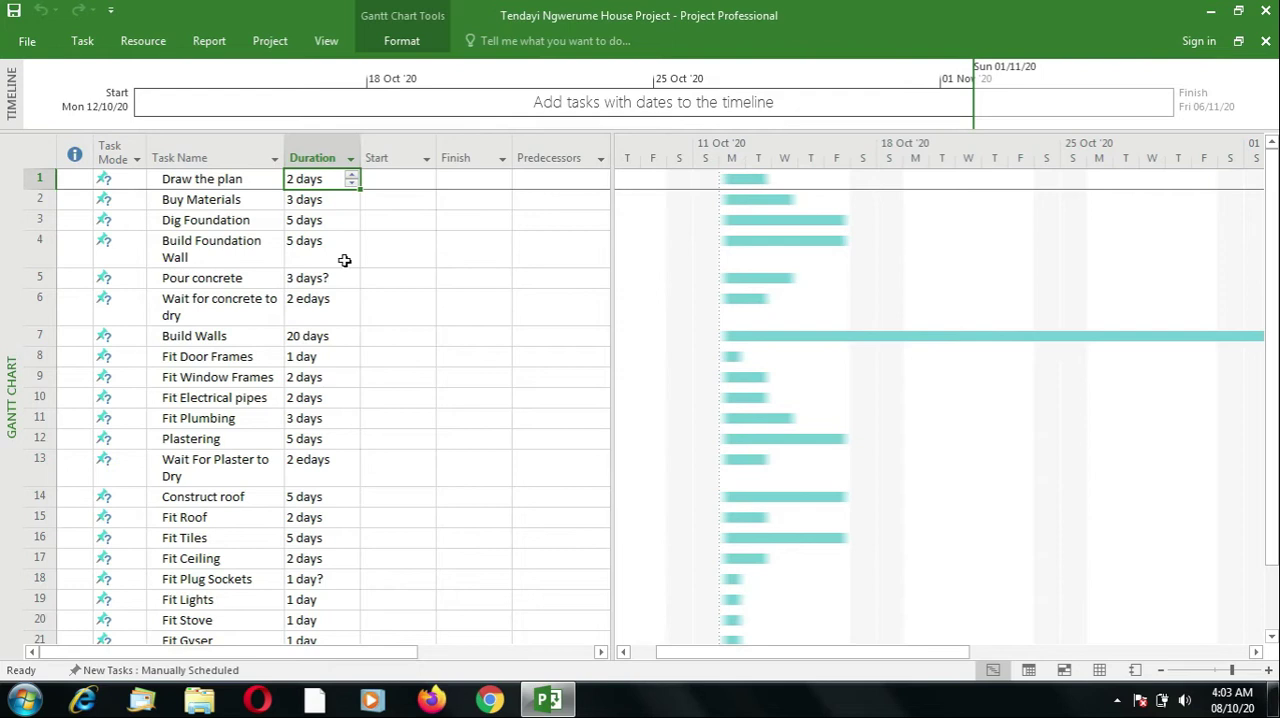
{"action": "left_click", "coordinate": [208, 181]}
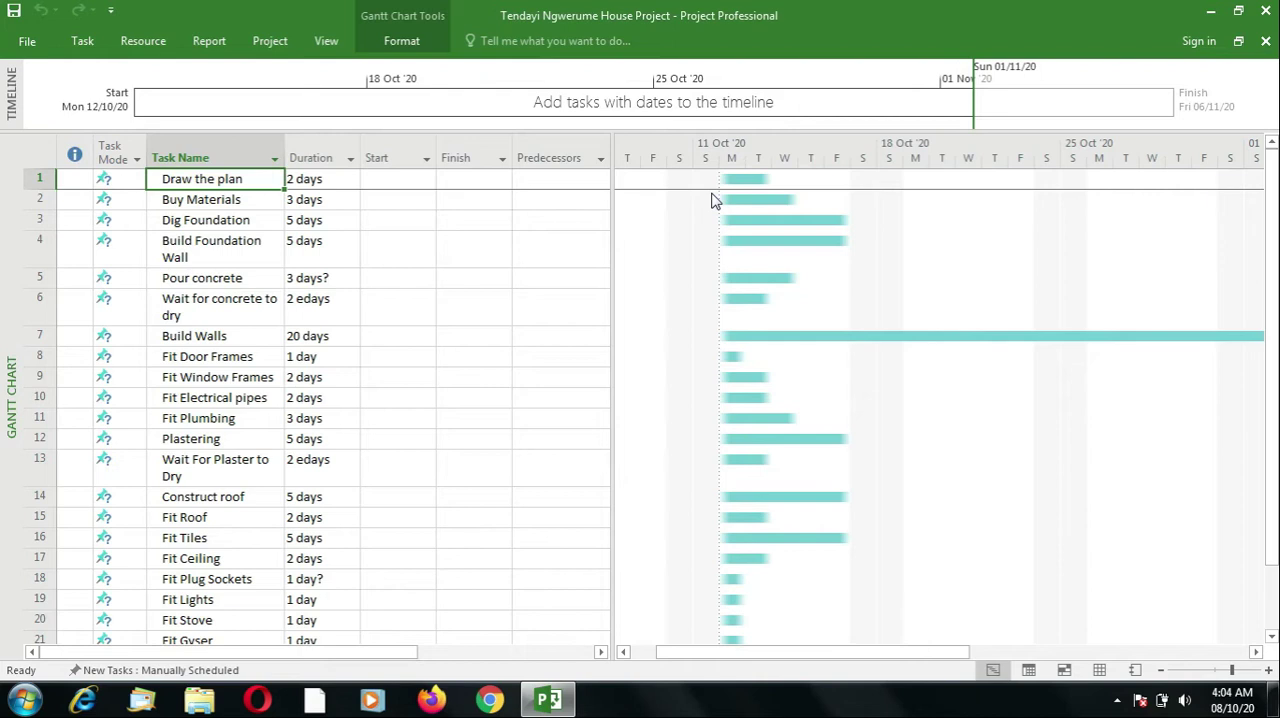
{"action": "key", "text": "Tab"}
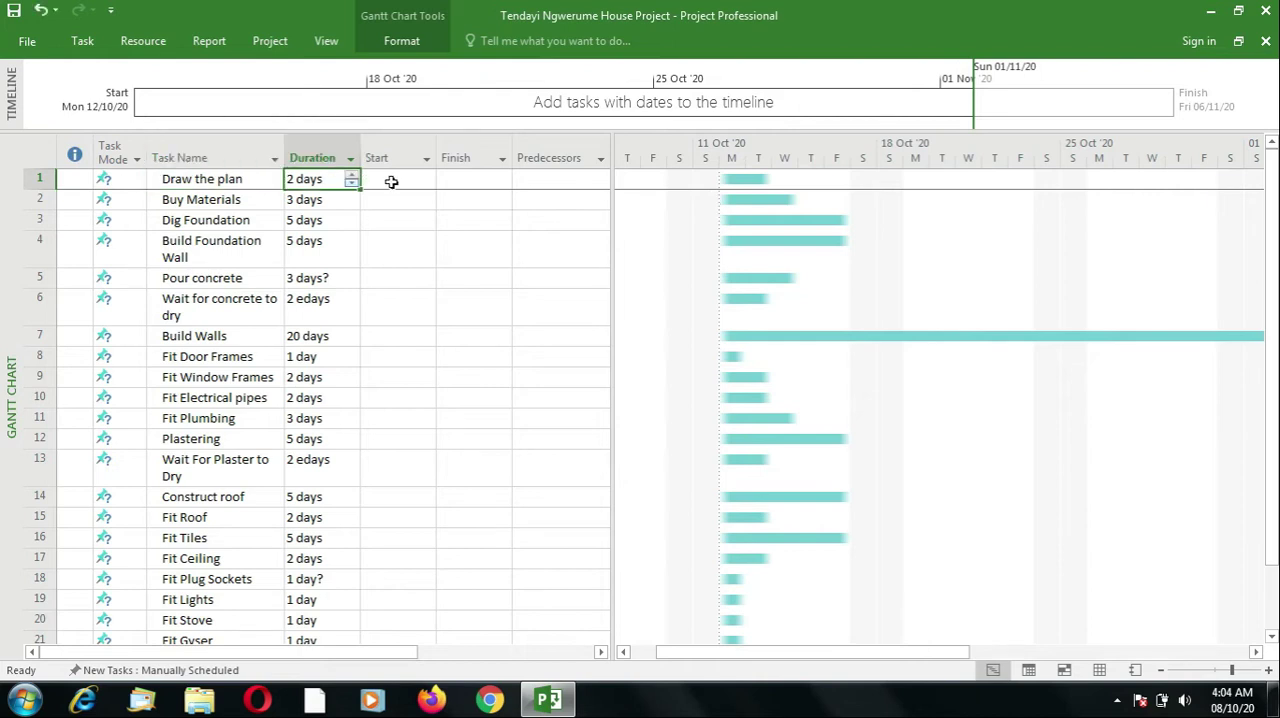
{"action": "left_click", "coordinate": [402, 180]}
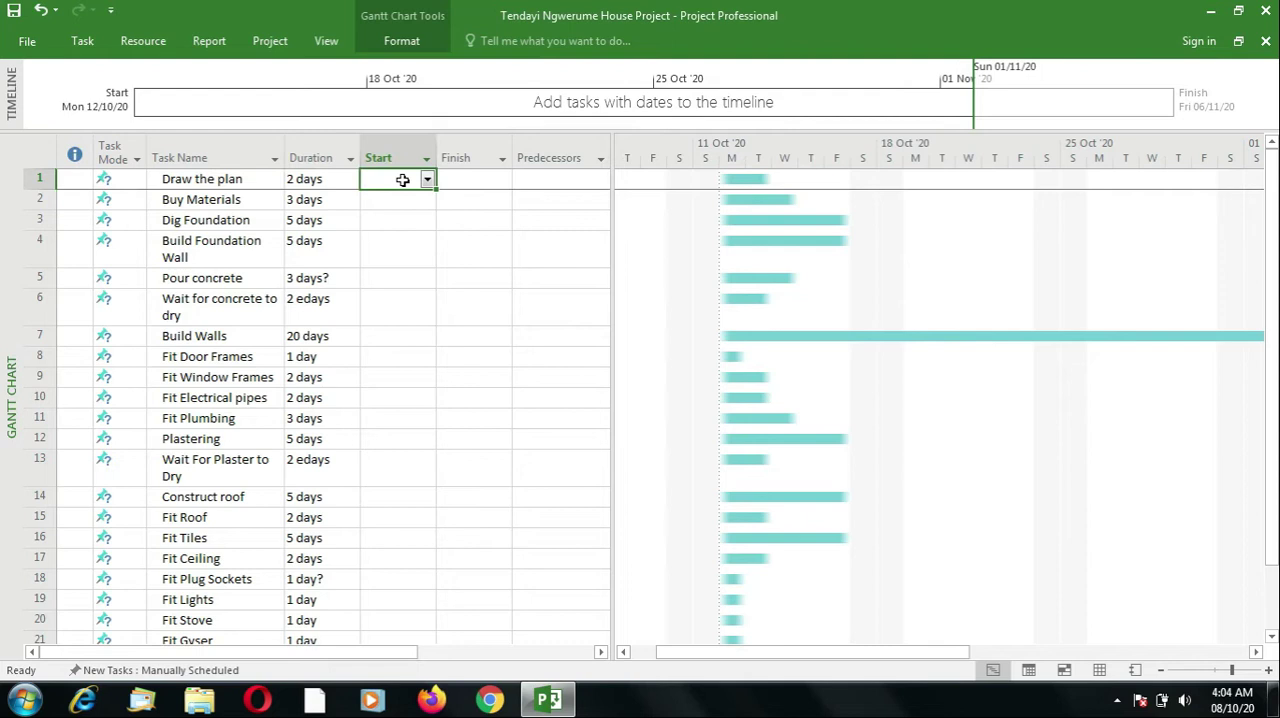
{"action": "left_click", "coordinate": [427, 180]}
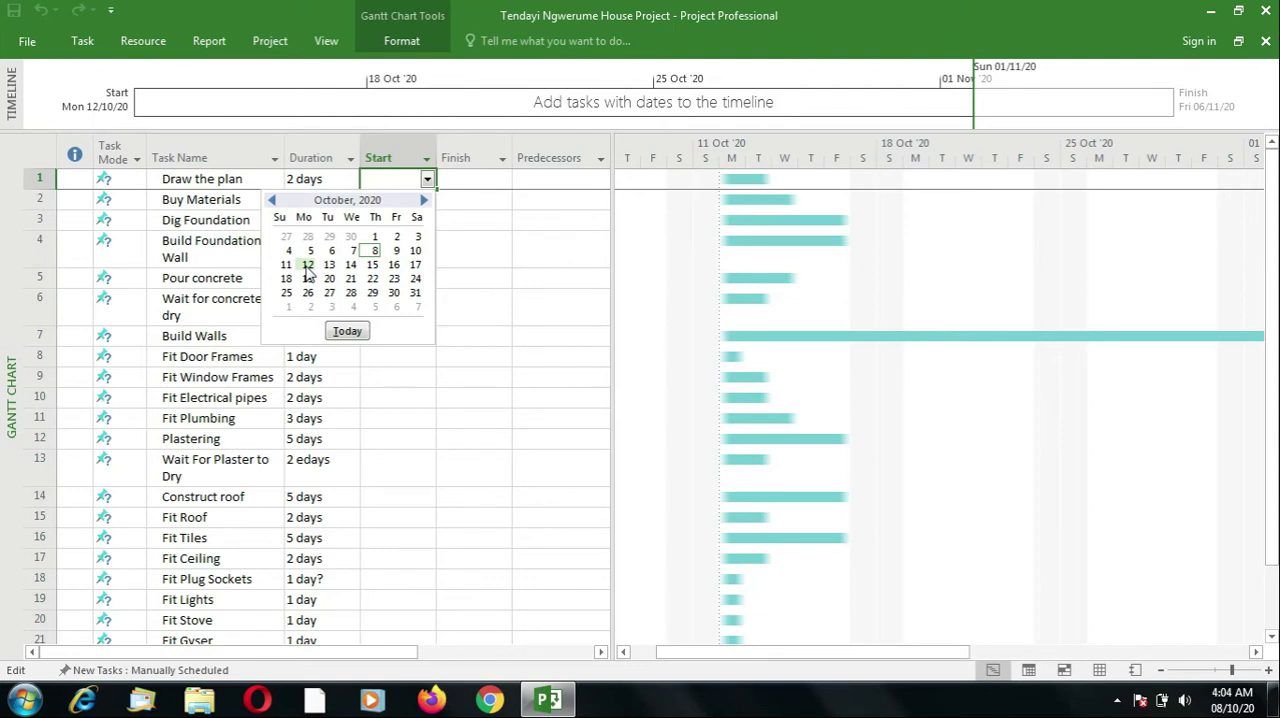
{"action": "left_click", "coordinate": [308, 266]}
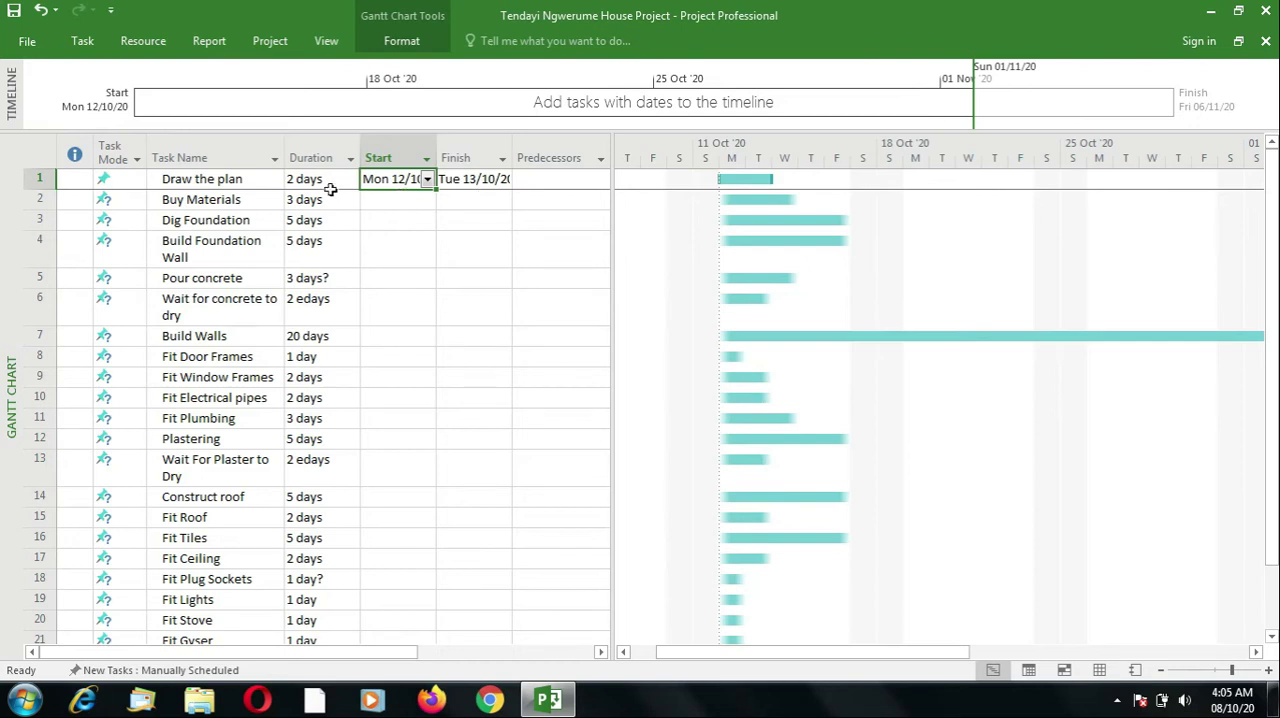
{"action": "left_click", "coordinate": [389, 198]}
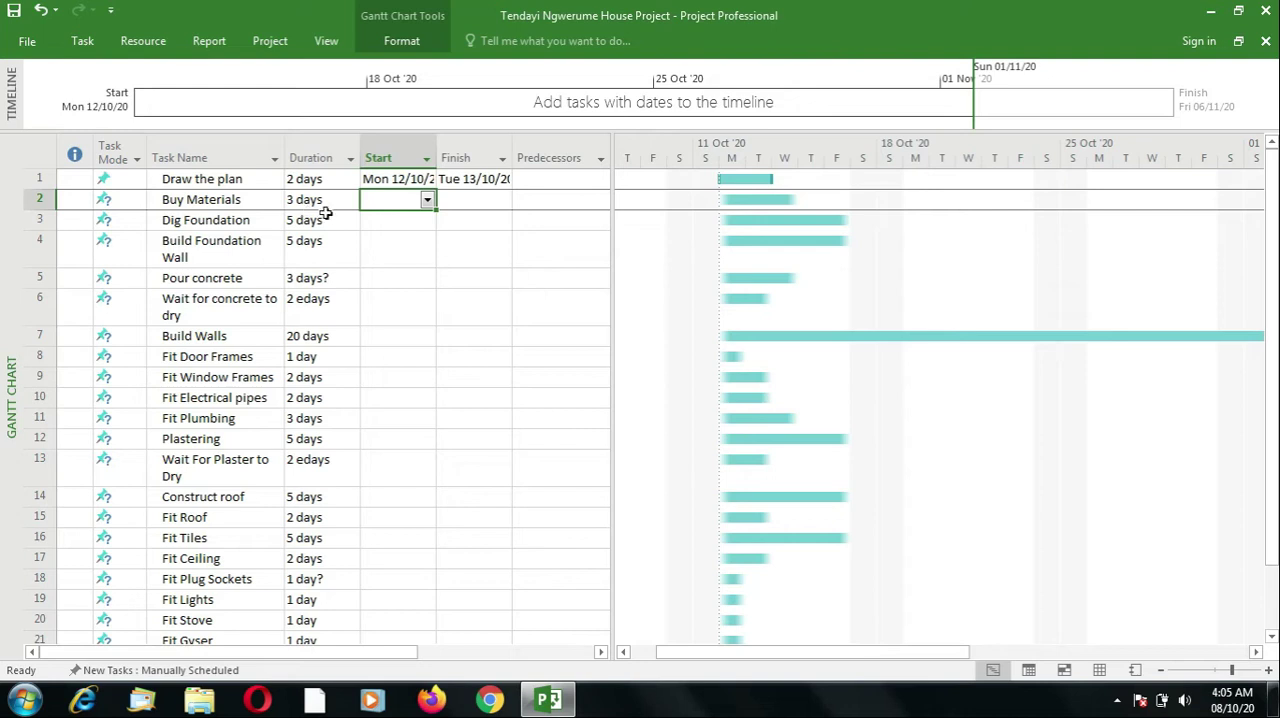
{"action": "left_click", "coordinate": [427, 201]}
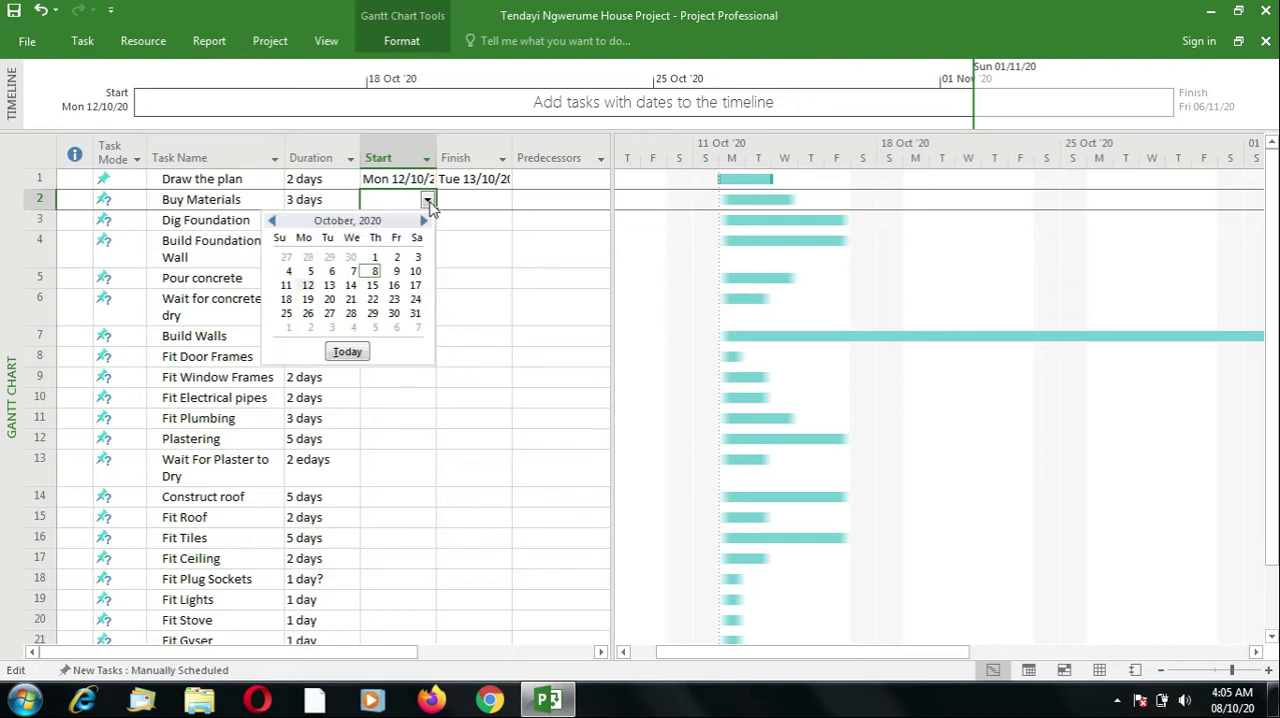
{"action": "left_click", "coordinate": [308, 285]}
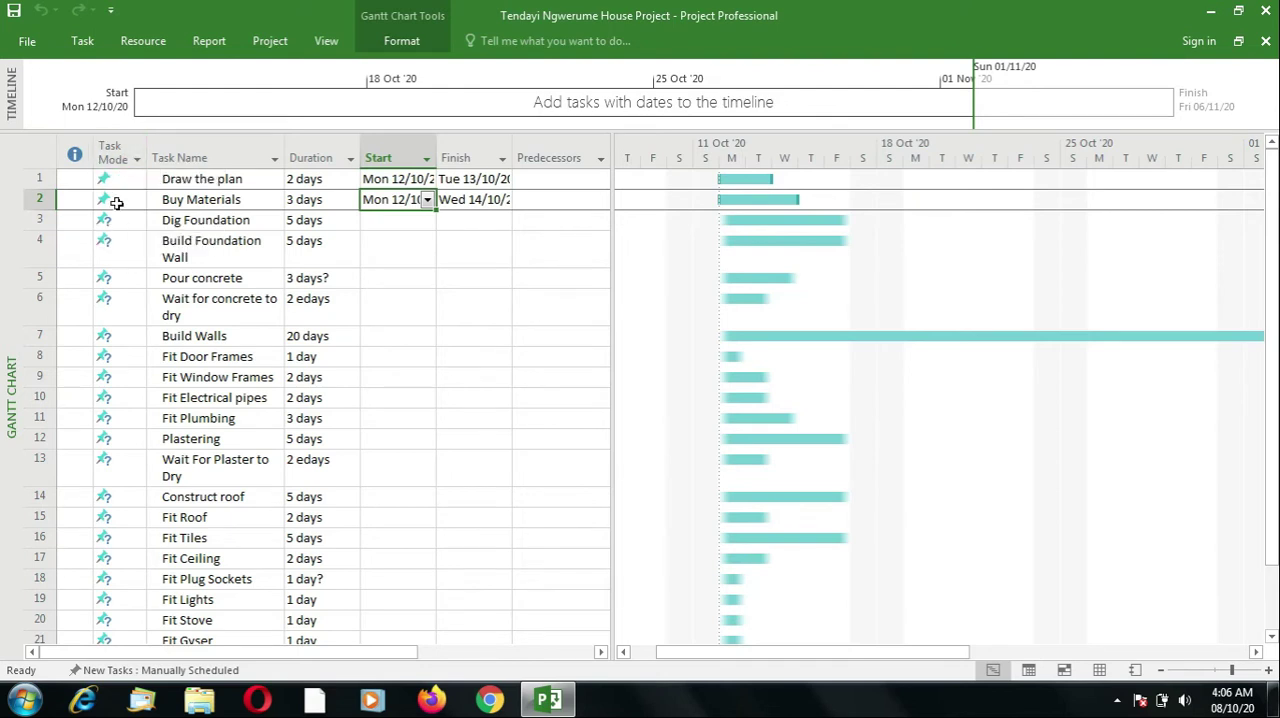
- Change the task mode of Draw the plan and Buy Materials to Auto Scheduled
{"action": "left_click", "coordinate": [106, 185]}
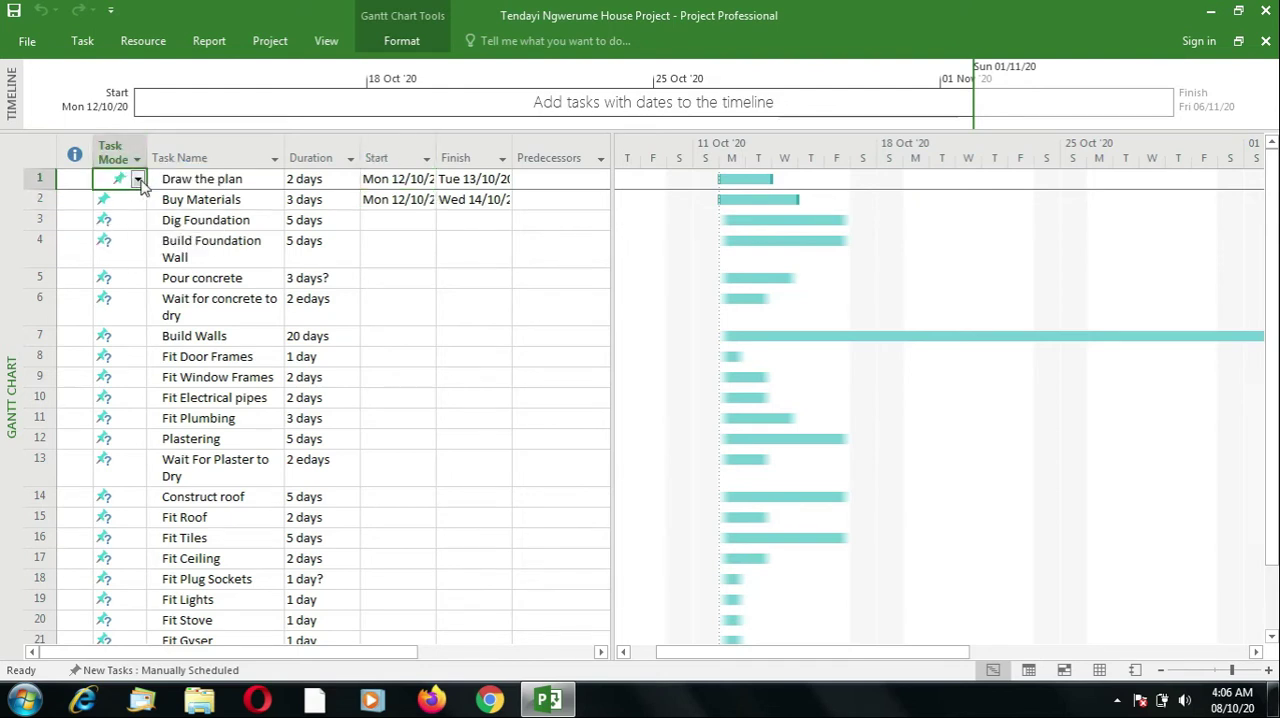
{"action": "left_click", "coordinate": [138, 182]}
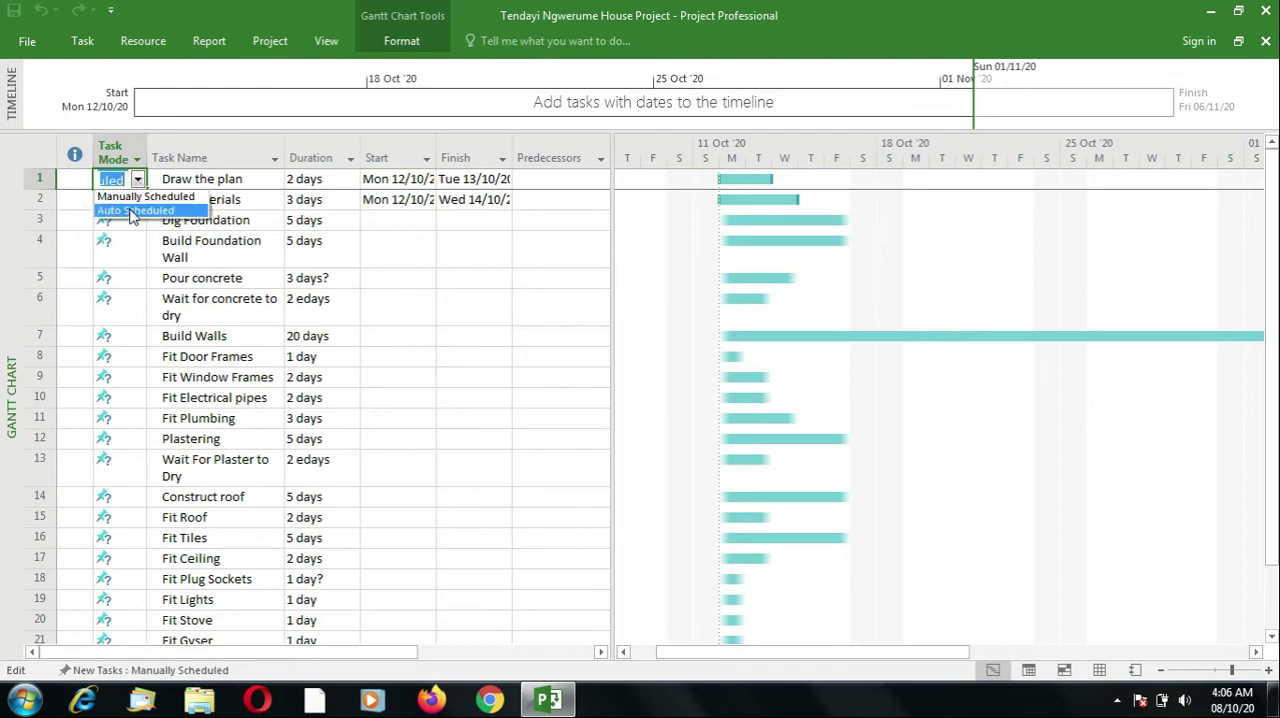
{"action": "left_click", "coordinate": [132, 211]}
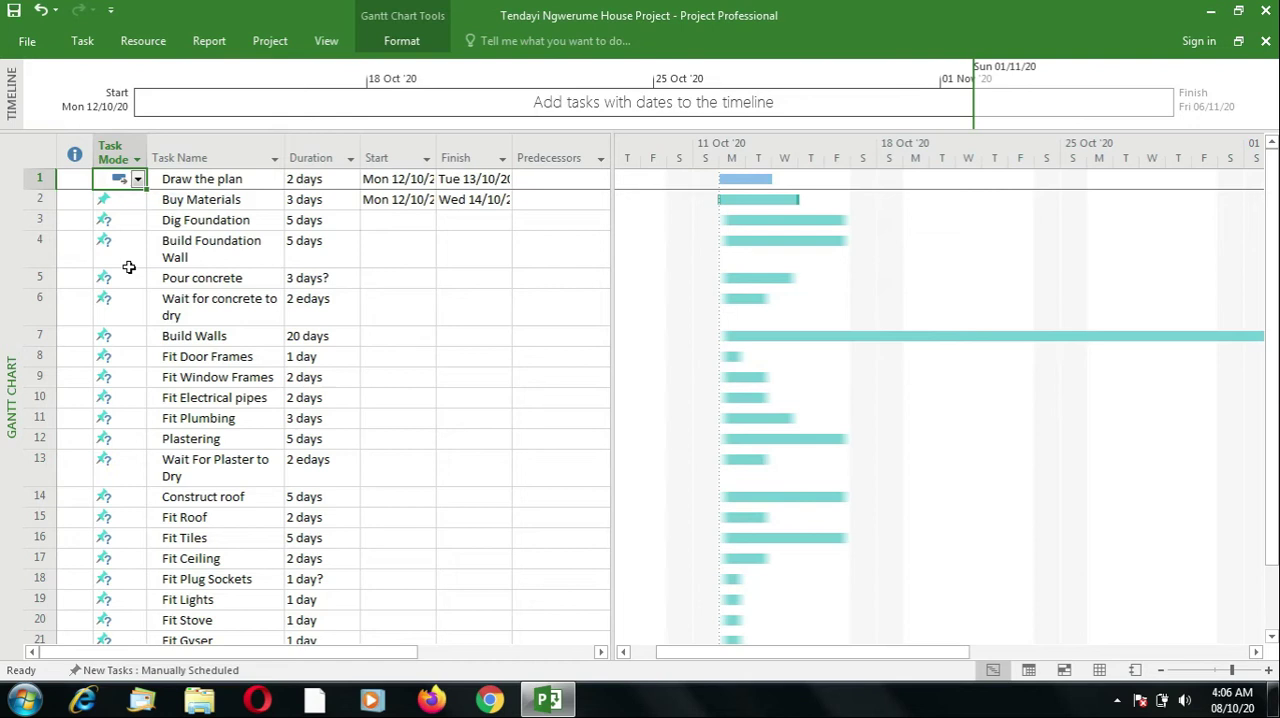
{"action": "left_click", "coordinate": [112, 200]}
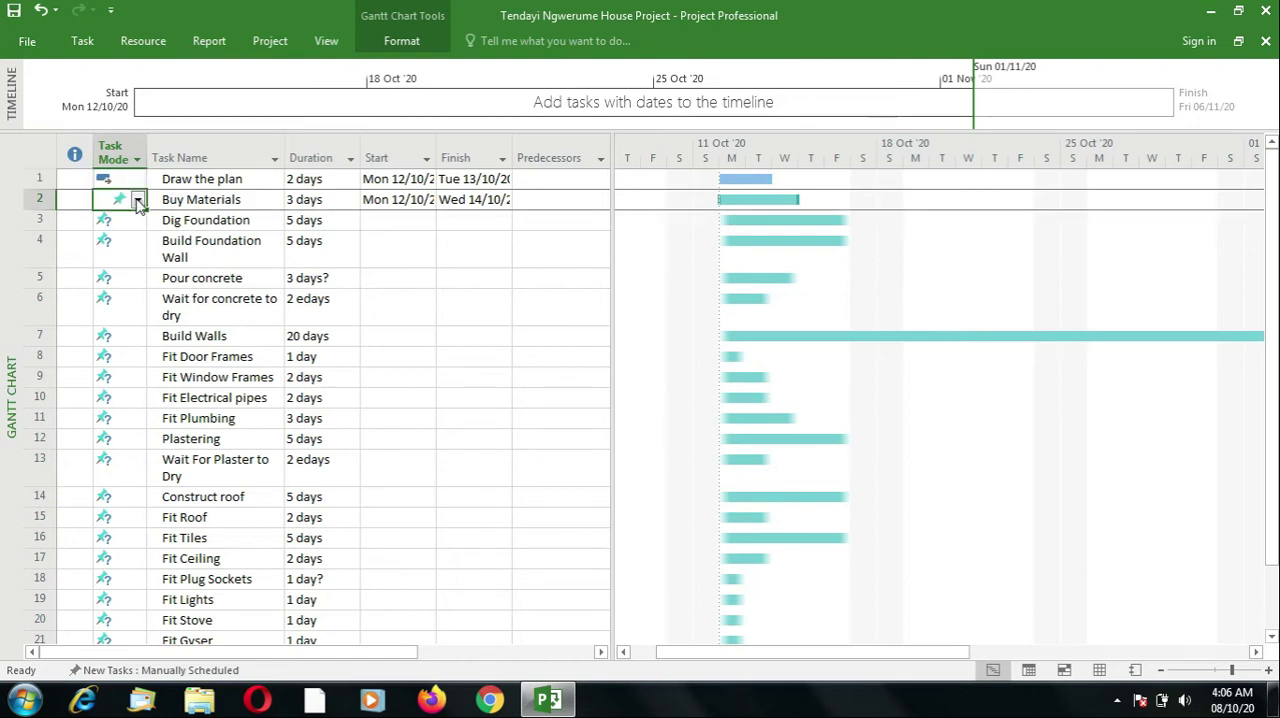
{"action": "left_click", "coordinate": [137, 200]}
{"action": "left_click", "coordinate": [130, 231]}
- Set the schedule mode of all tasks from Dig Foundation through Painting to Auto Scheduled in one operation
{"action": "left_click", "coordinate": [112, 245]}
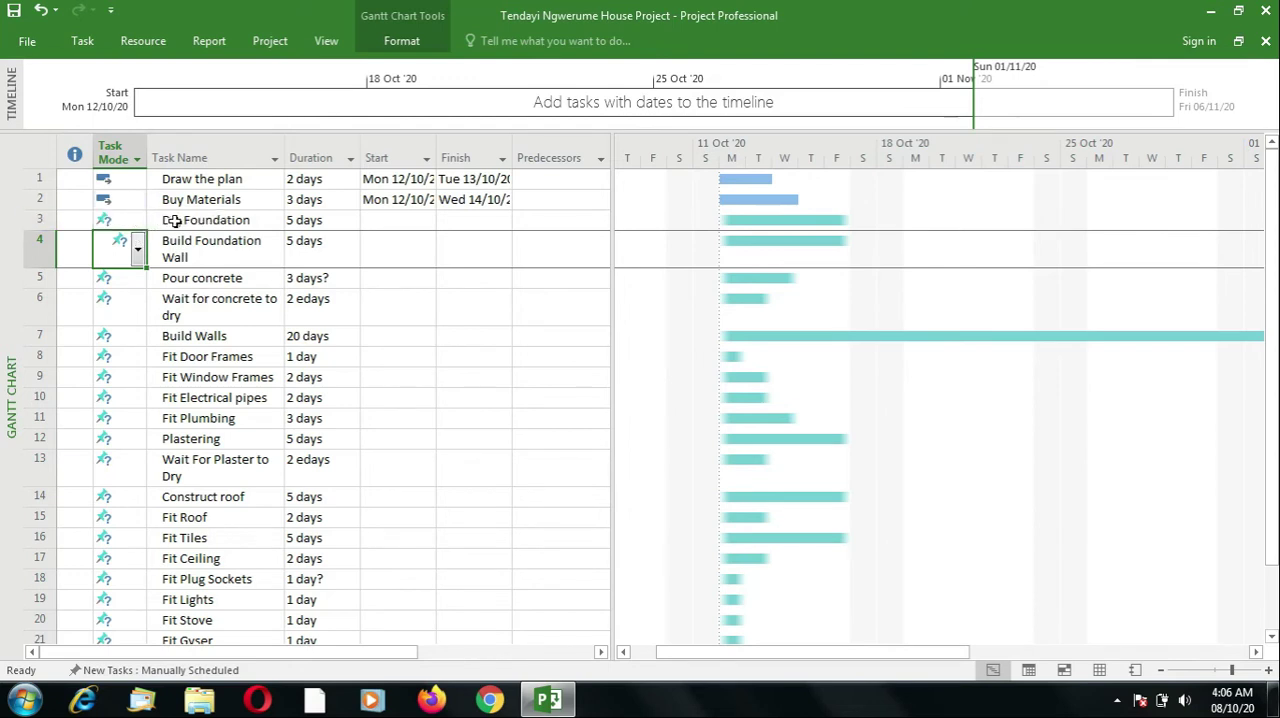
{"action": "left_click_drag", "start_coordinate": [112, 220], "coordinate": [120, 276]}
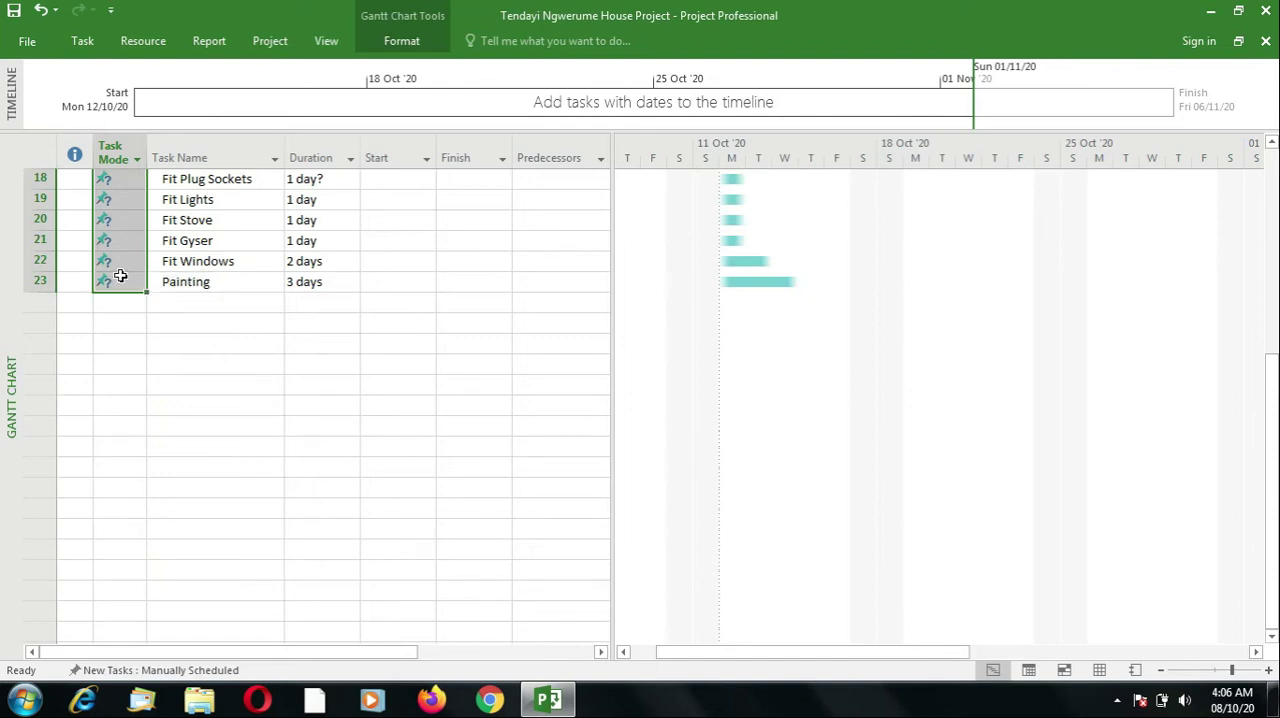
{"action": "left_click", "coordinate": [84, 41]}
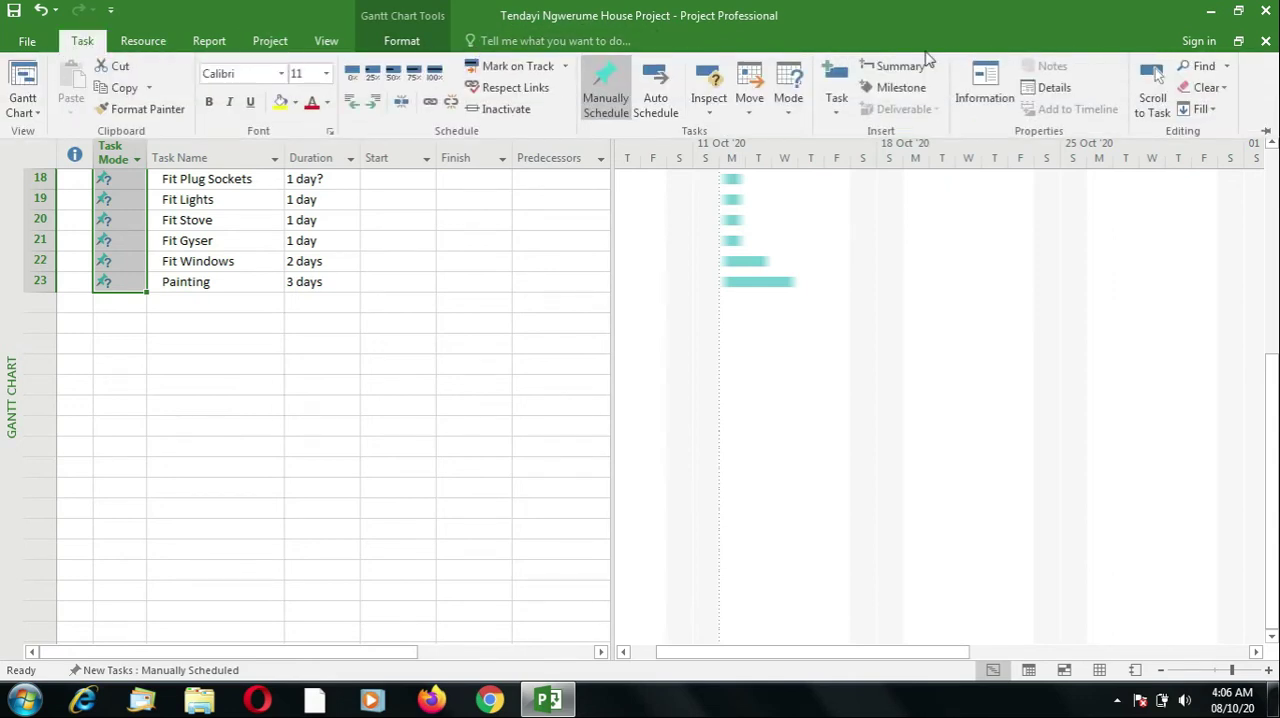
{"action": "left_click", "coordinate": [985, 85]}
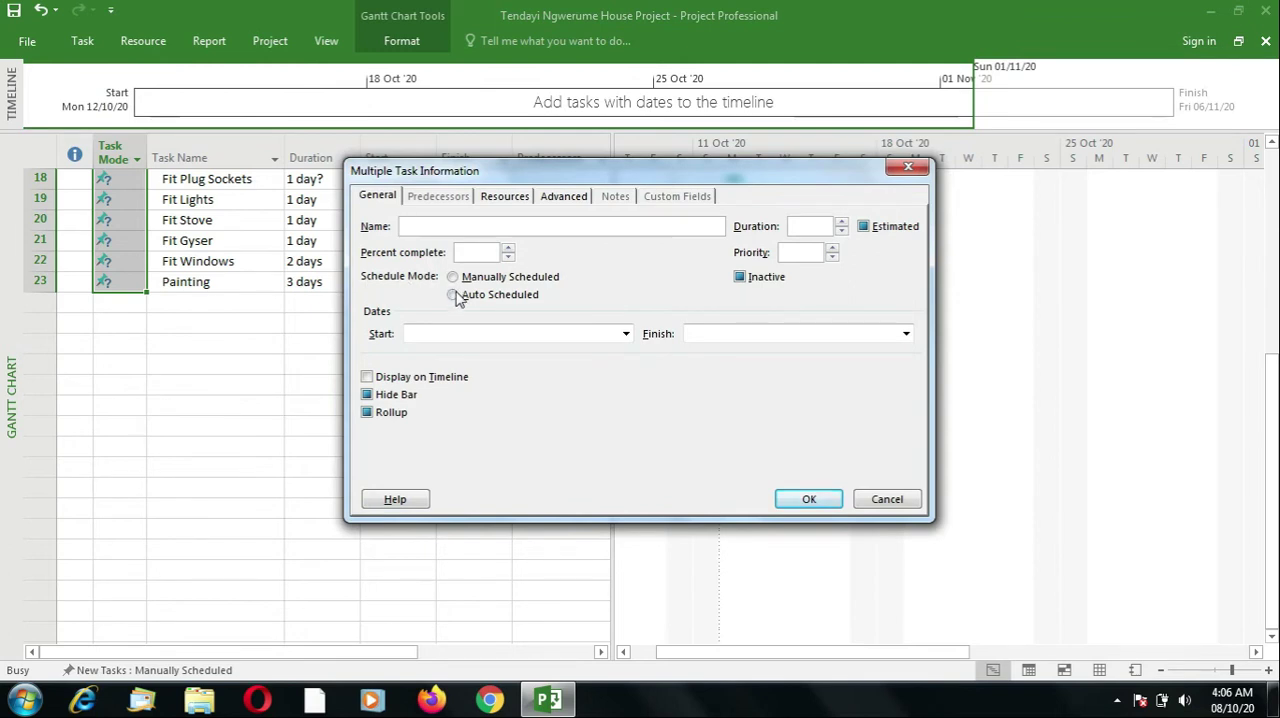
{"action": "left_click", "coordinate": [454, 296]}
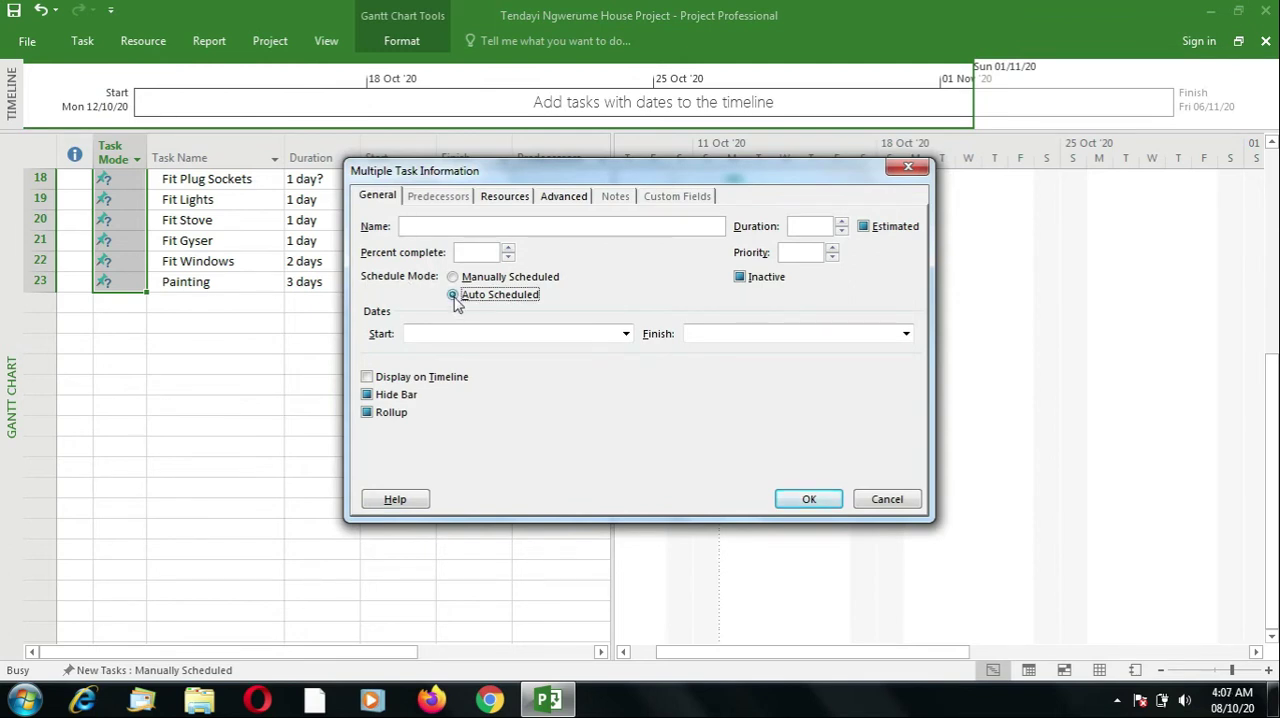
{"action": "left_click", "coordinate": [805, 501]}
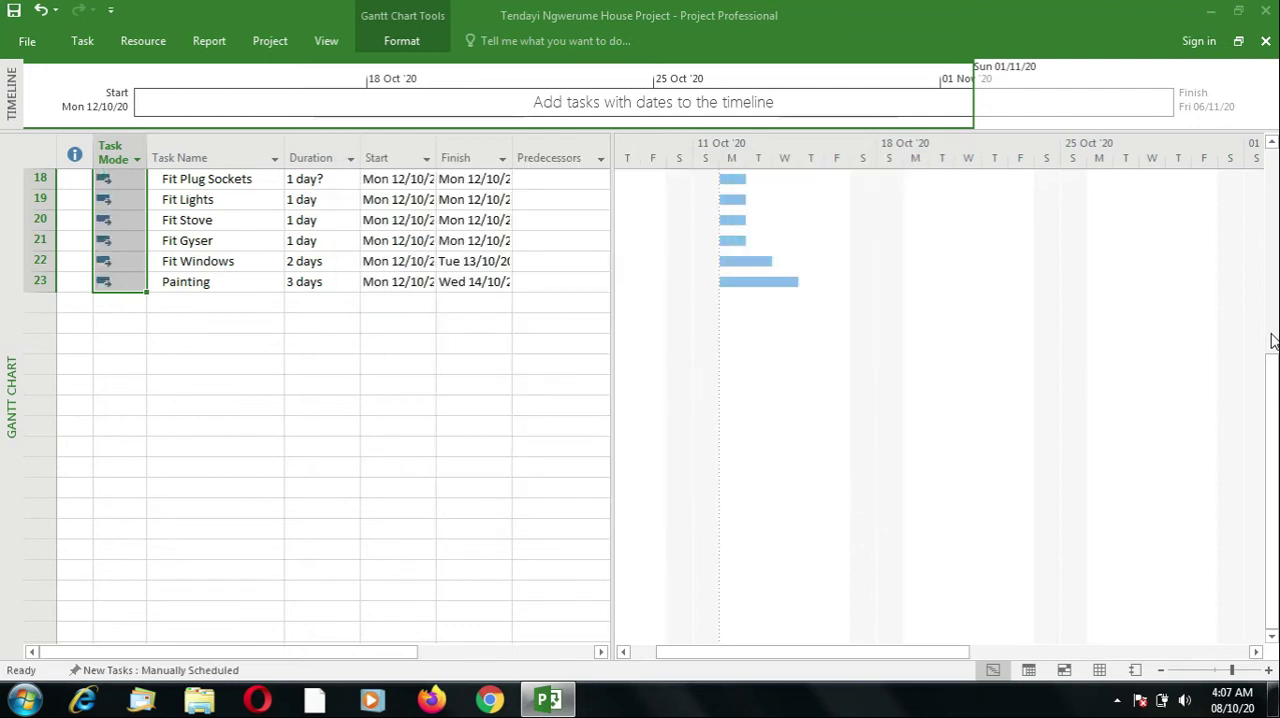
{"action": "scroll", "coordinate": [1272, 300], "scroll_direction": "up", "scroll_amount": 3}
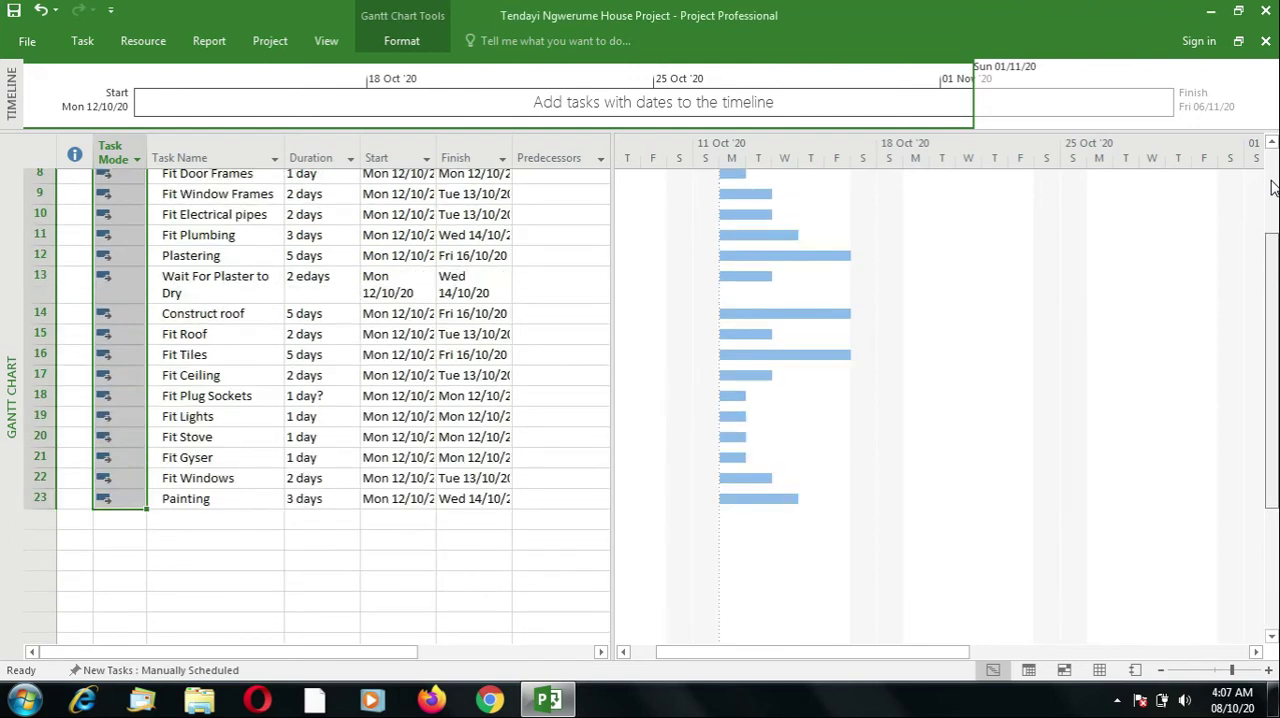
{"action": "scroll", "coordinate": [1272, 188], "scroll_direction": "up", "scroll_amount": 3}
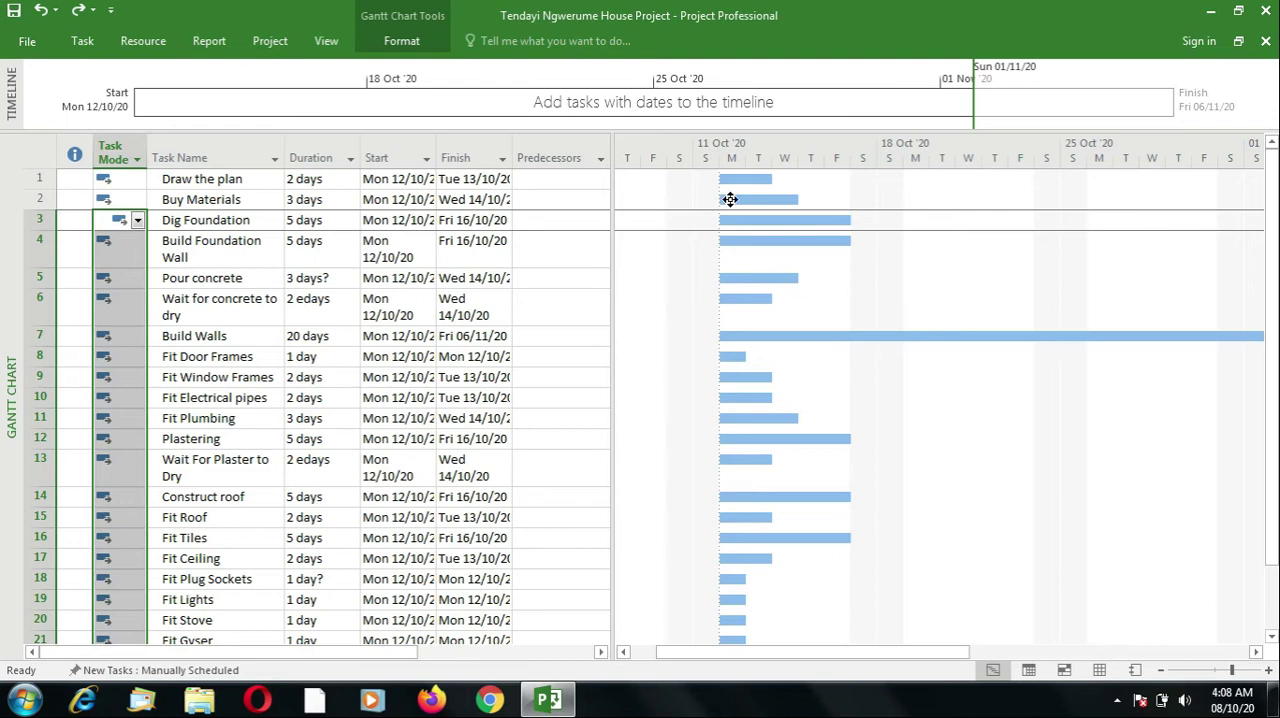
- Try moving Buy Materials to start Wed 14/10/20 with a link that follows Draw the plan, and undo the change
{"action": "left_click_drag", "start_coordinate": [731, 202], "coordinate": [784, 199]}
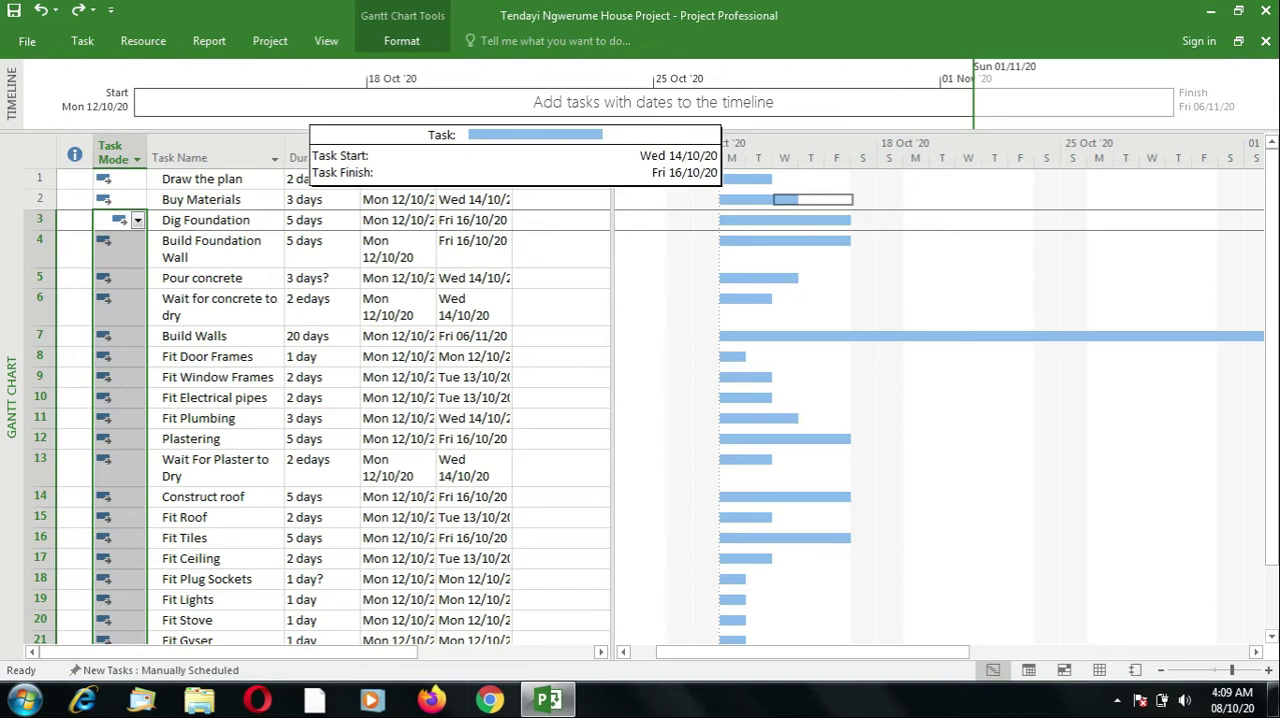
{"action": "left_click_drag", "start_coordinate": [800, 199], "coordinate": [800, 199]}
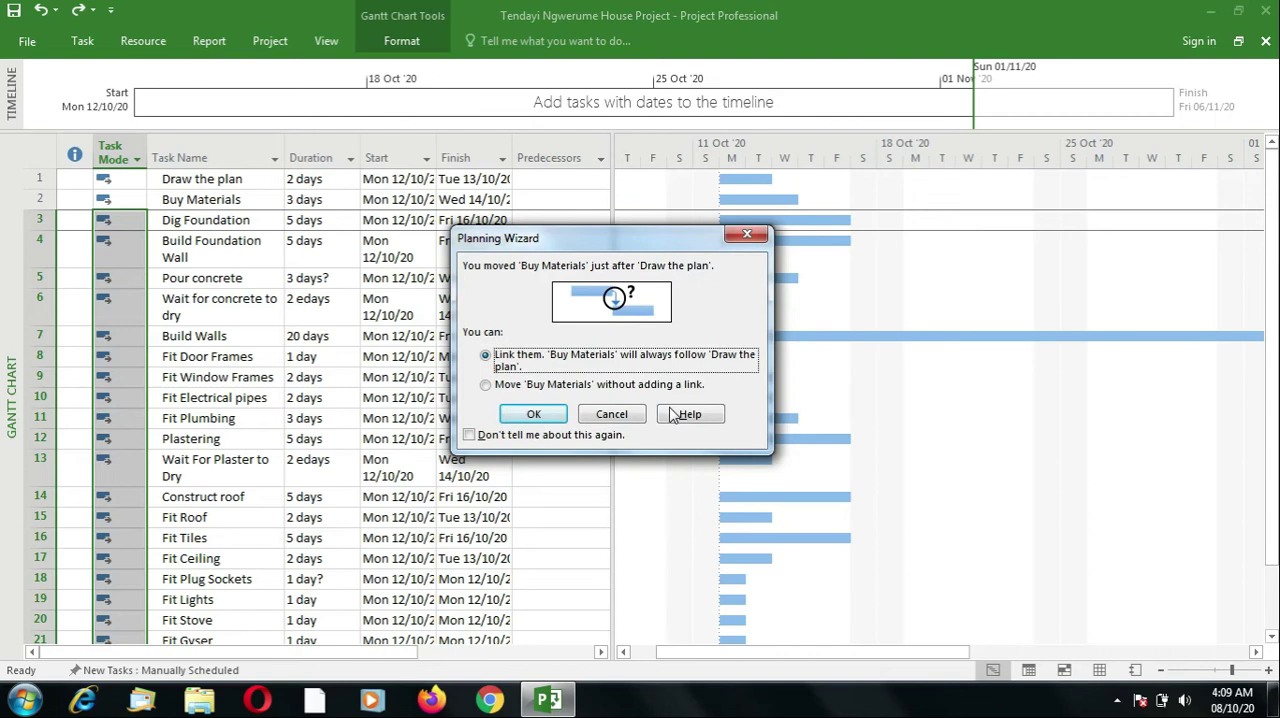
{"action": "left_click_drag", "start_coordinate": [643, 246], "coordinate": [881, 276]}
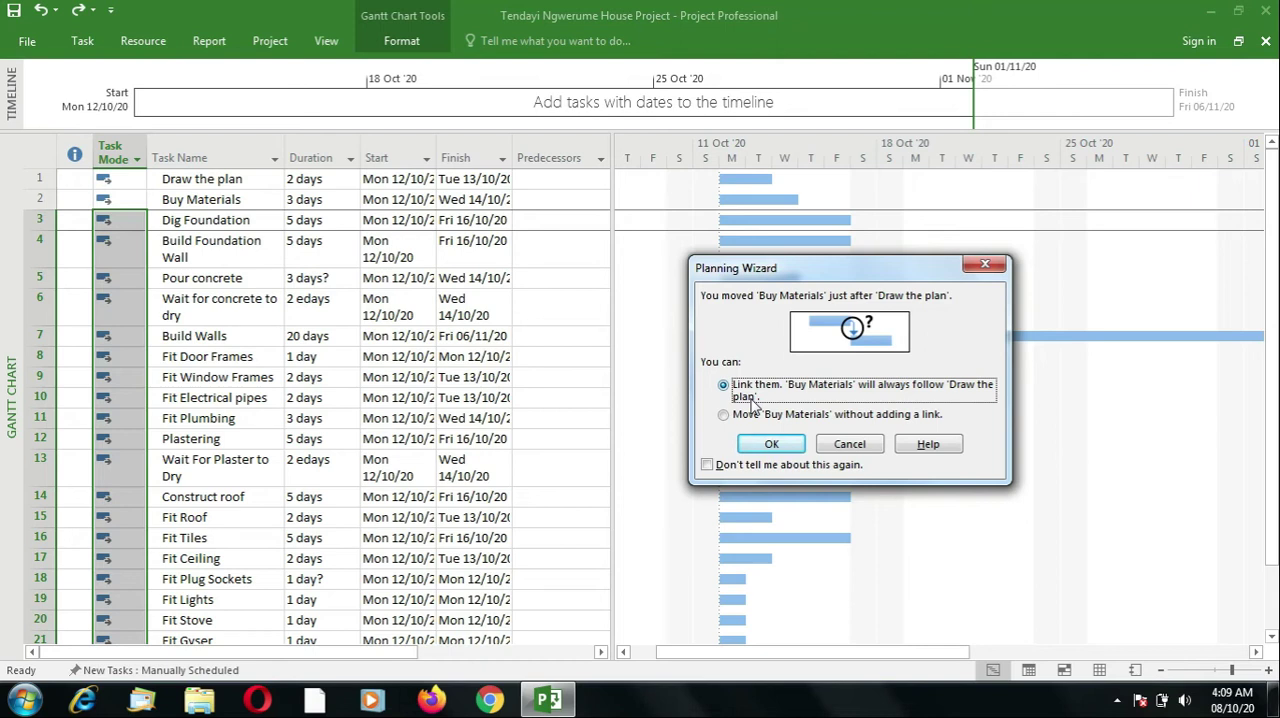
{"action": "left_click", "coordinate": [768, 446]}
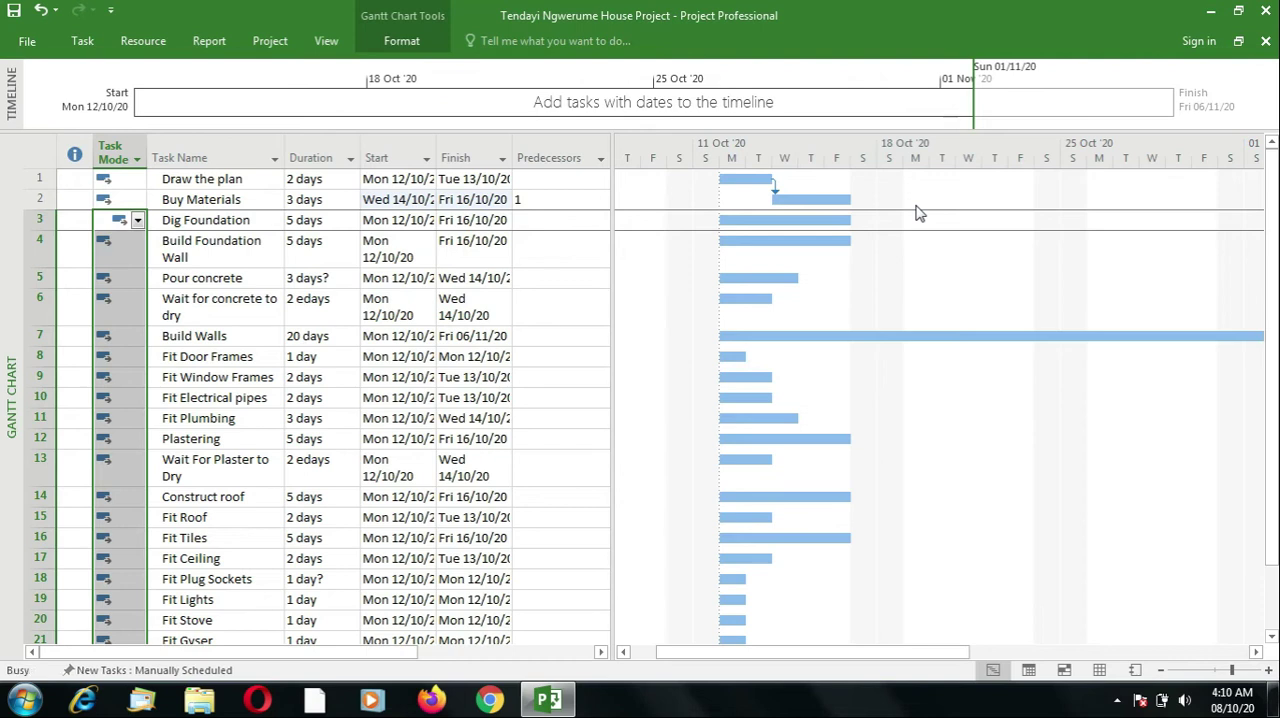
{"action": "key", "text": "ctrl+z"}
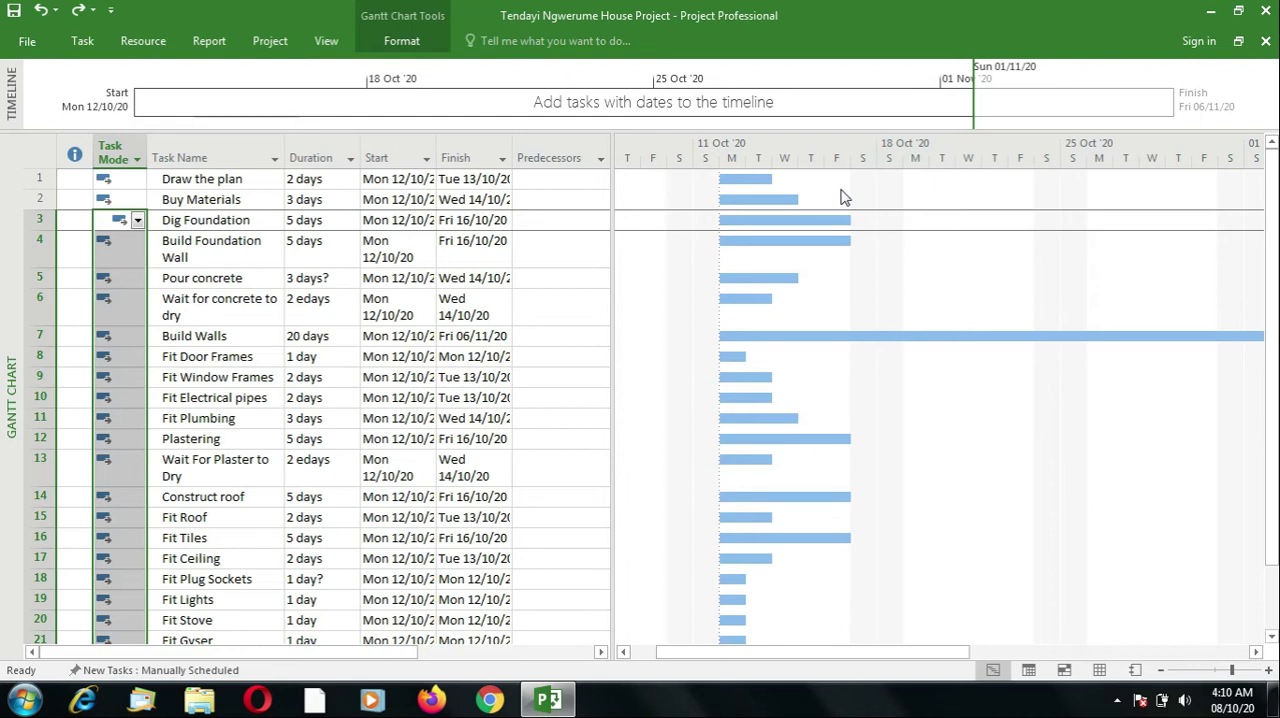
- Reschedule Buy Materials on the Gantt chart to start Wed 14/10/20, without adding a link to Draw the plan
{"action": "left_click", "coordinate": [221, 222]}
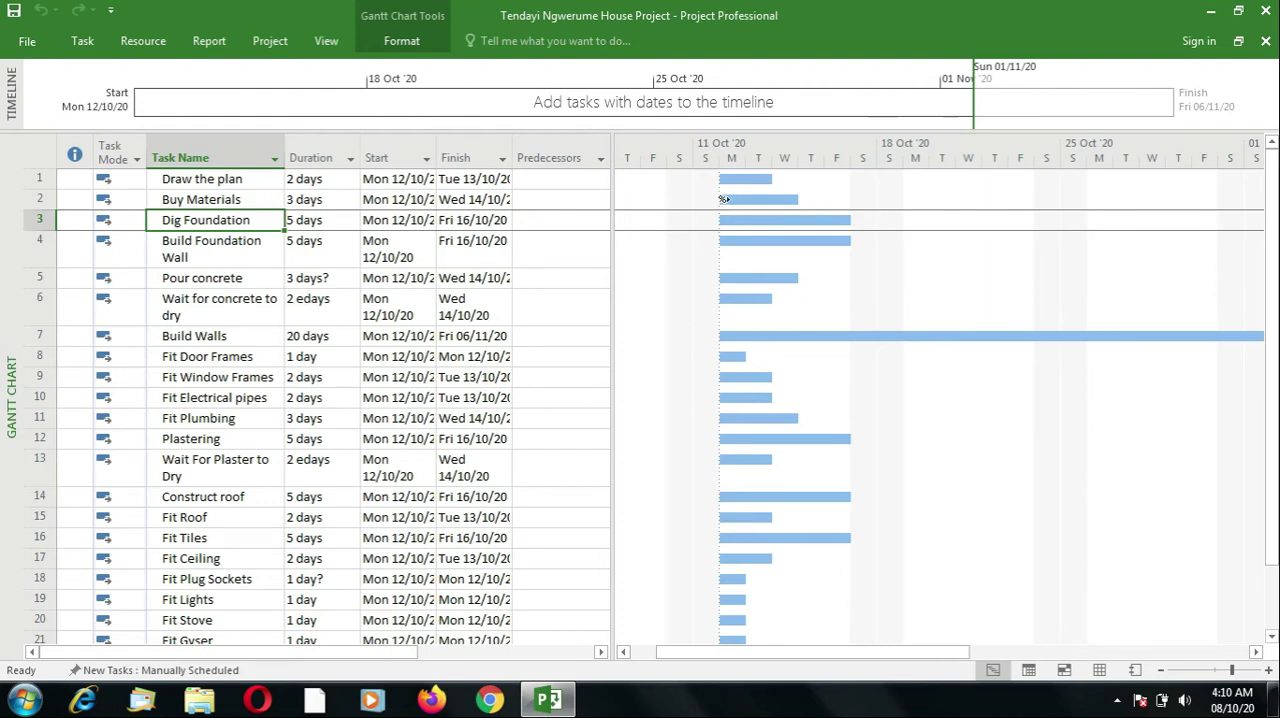
{"action": "left_click_drag", "start_coordinate": [732, 201], "coordinate": [732, 201]}
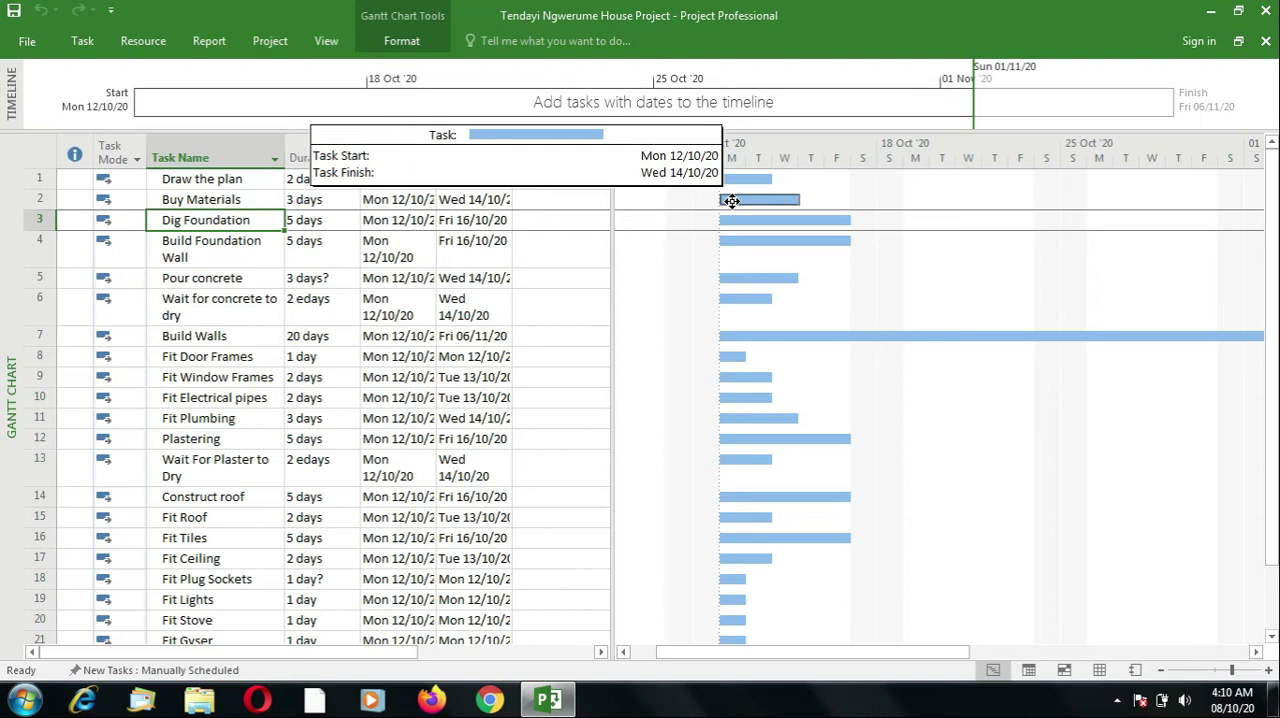
{"action": "left_click_drag", "start_coordinate": [732, 201], "coordinate": [779, 202]}
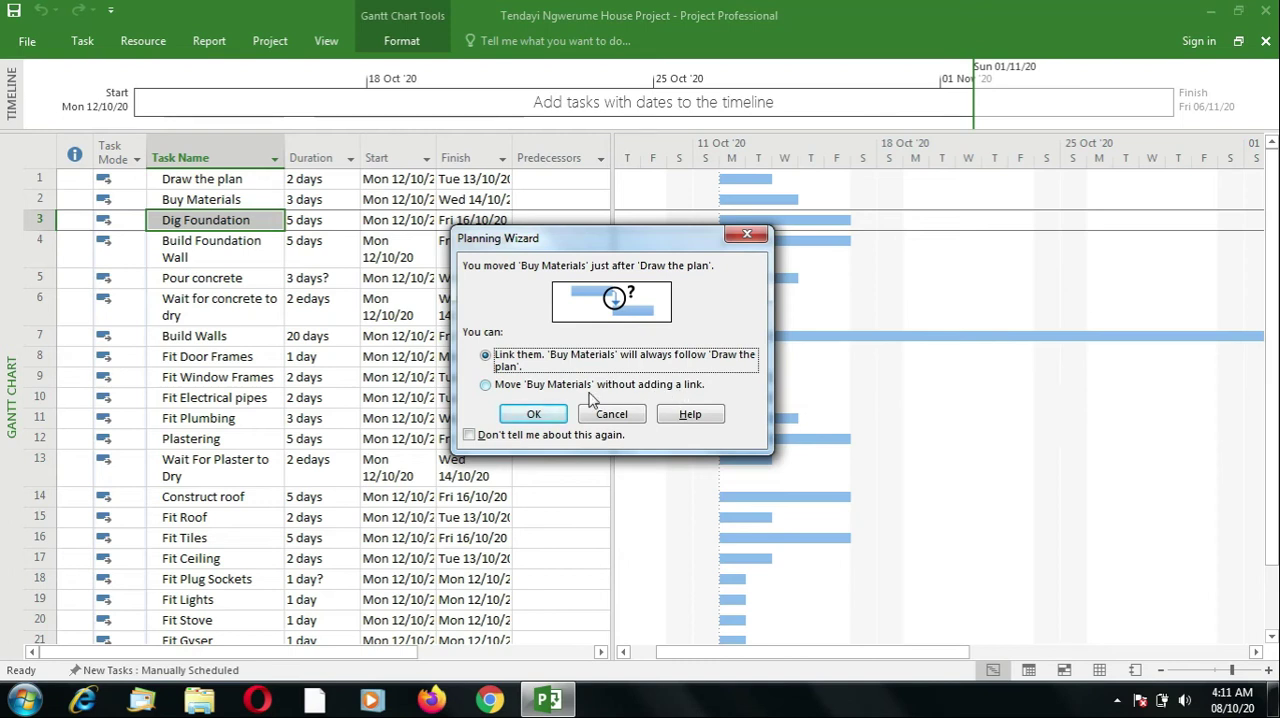
{"action": "left_click", "coordinate": [486, 385]}
{"action": "left_click", "coordinate": [533, 414]}
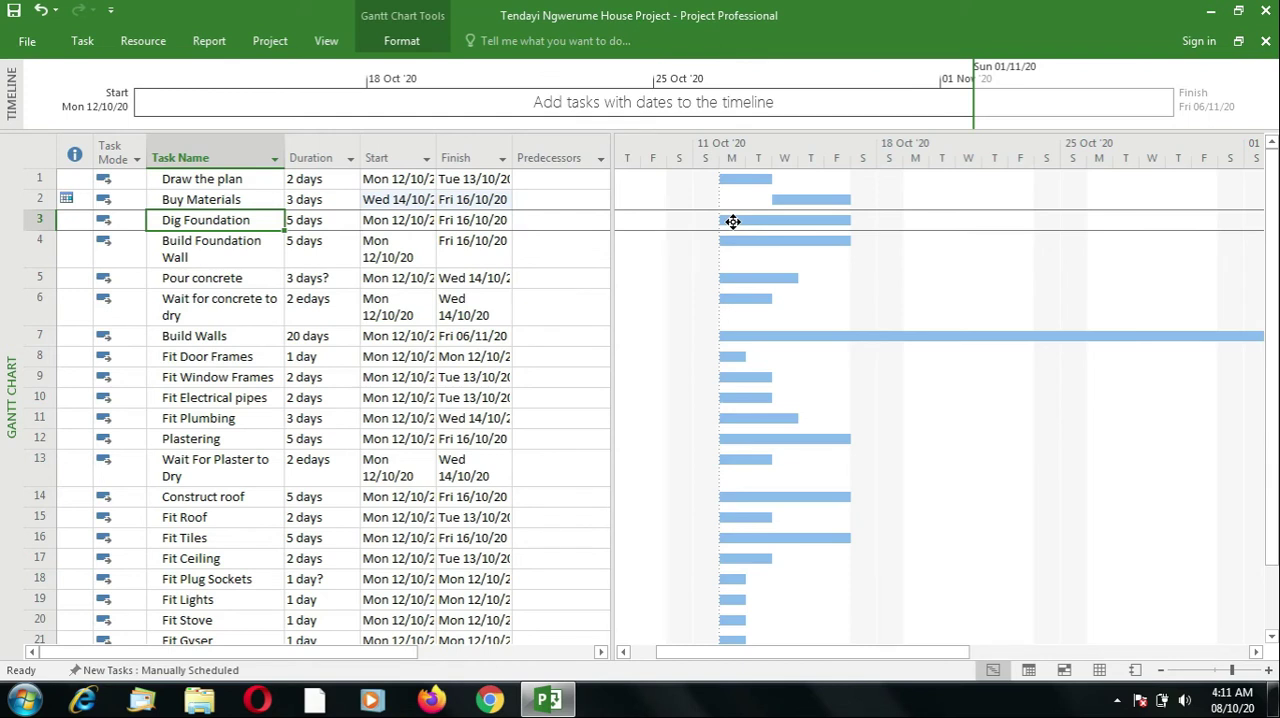
- Move the Dig Foundation bar on the Gantt chart to start Fri 16/10/20, without adding a link to Buy Materials
{"action": "left_click_drag", "start_coordinate": [733, 221], "coordinate": [861, 223]}
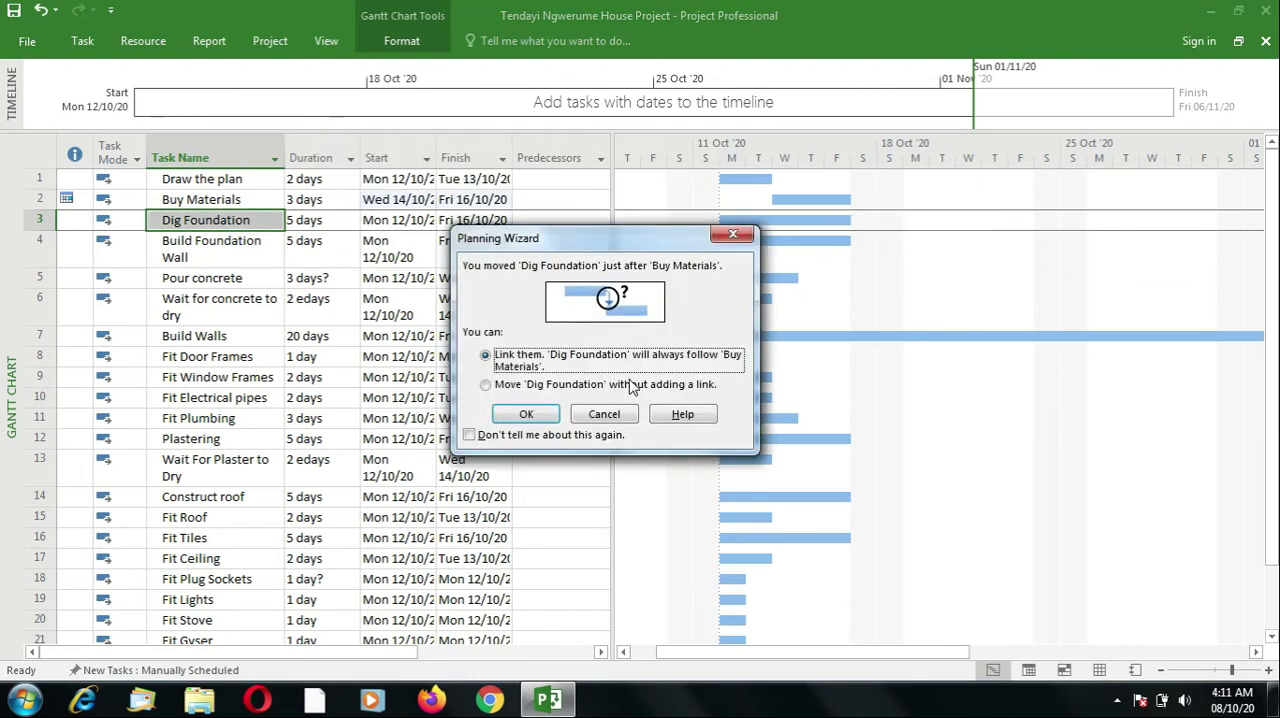
{"action": "left_click", "coordinate": [514, 387]}
{"action": "left_click", "coordinate": [527, 414]}
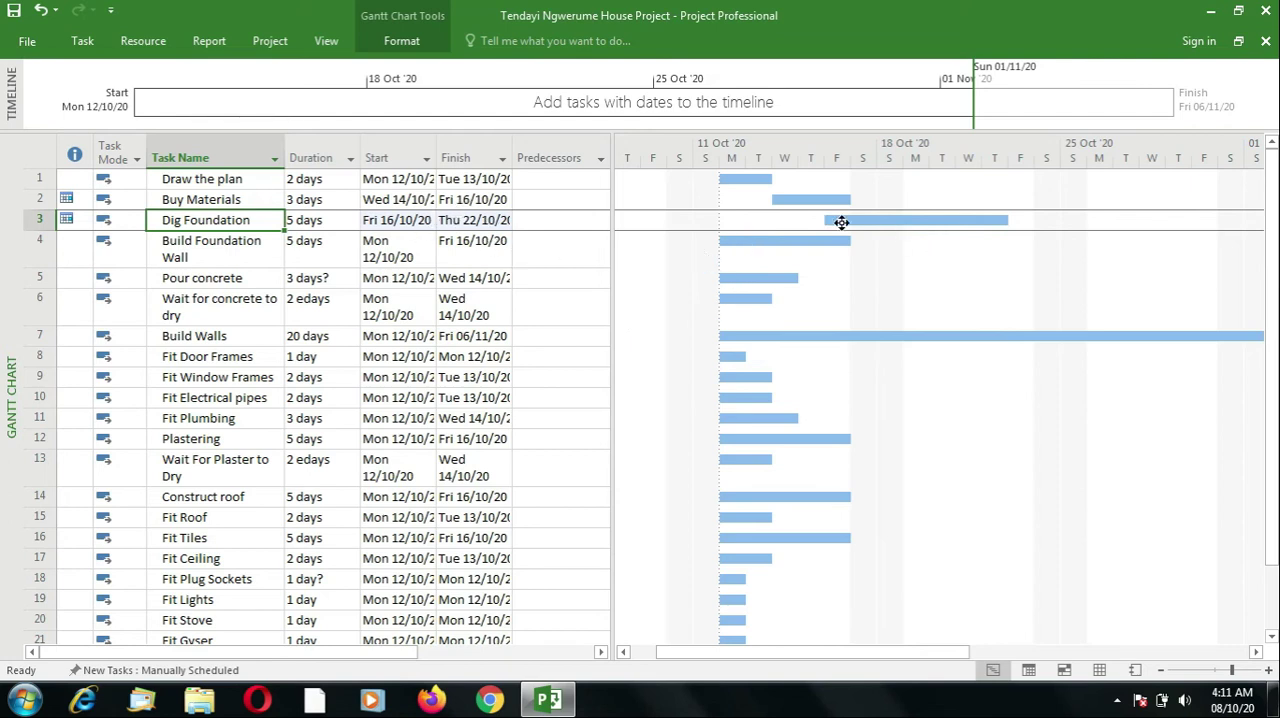
- Reschedule Dig Foundation to start Mon 19/10/20, just after Buy Materials, without adding a link
{"action": "left_click_drag", "start_coordinate": [843, 222], "coordinate": [864, 221]}
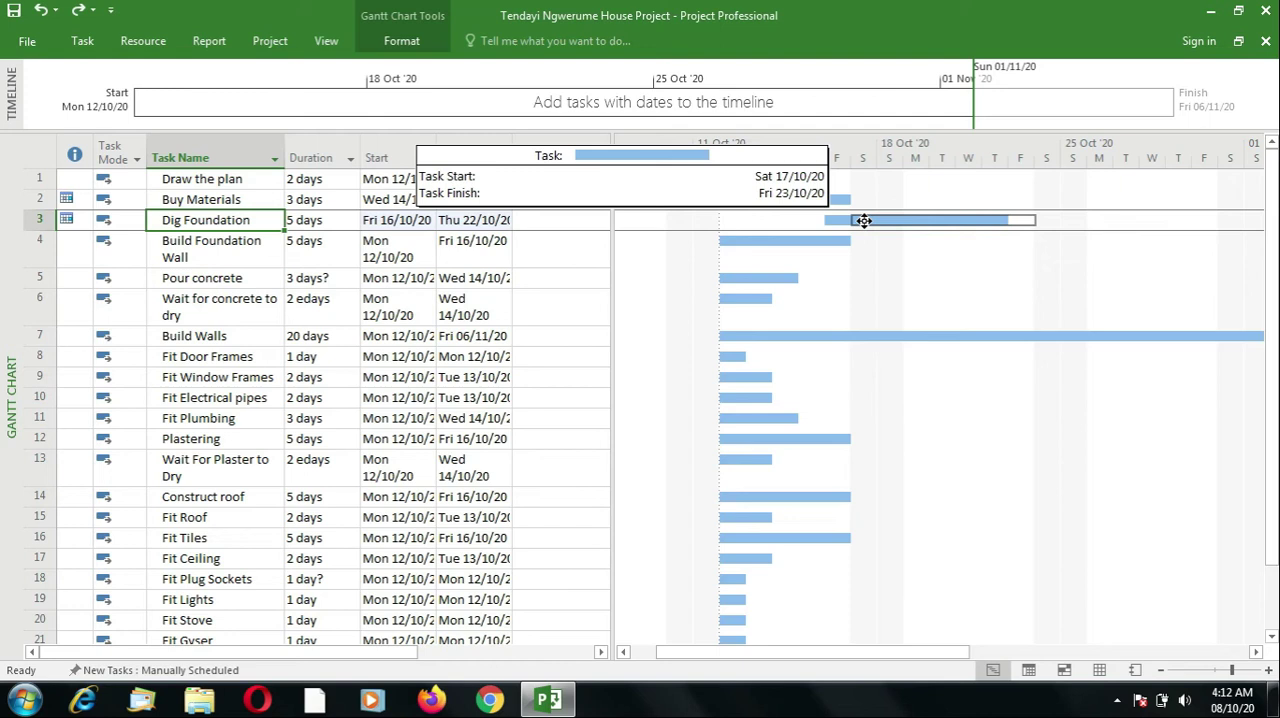
{"action": "left_click_drag", "start_coordinate": [864, 221], "coordinate": [863, 221]}
{"action": "left_click", "coordinate": [524, 390]}
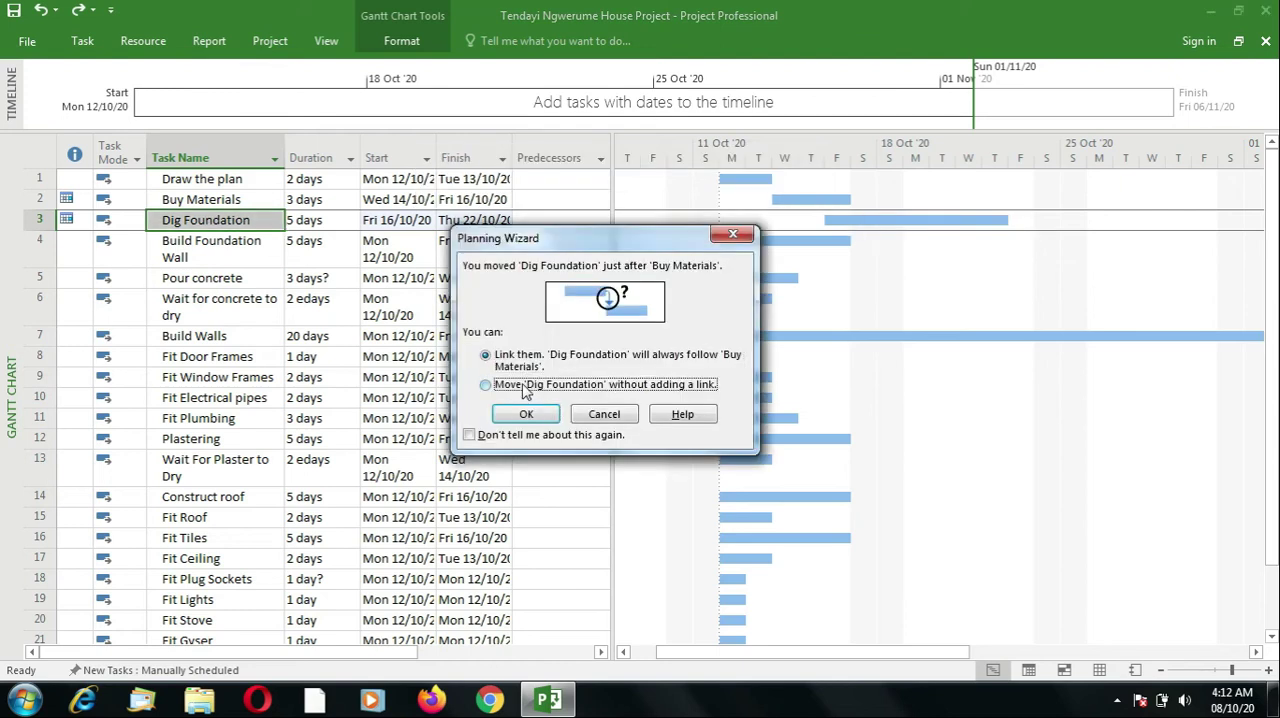
{"action": "left_click", "coordinate": [530, 418]}
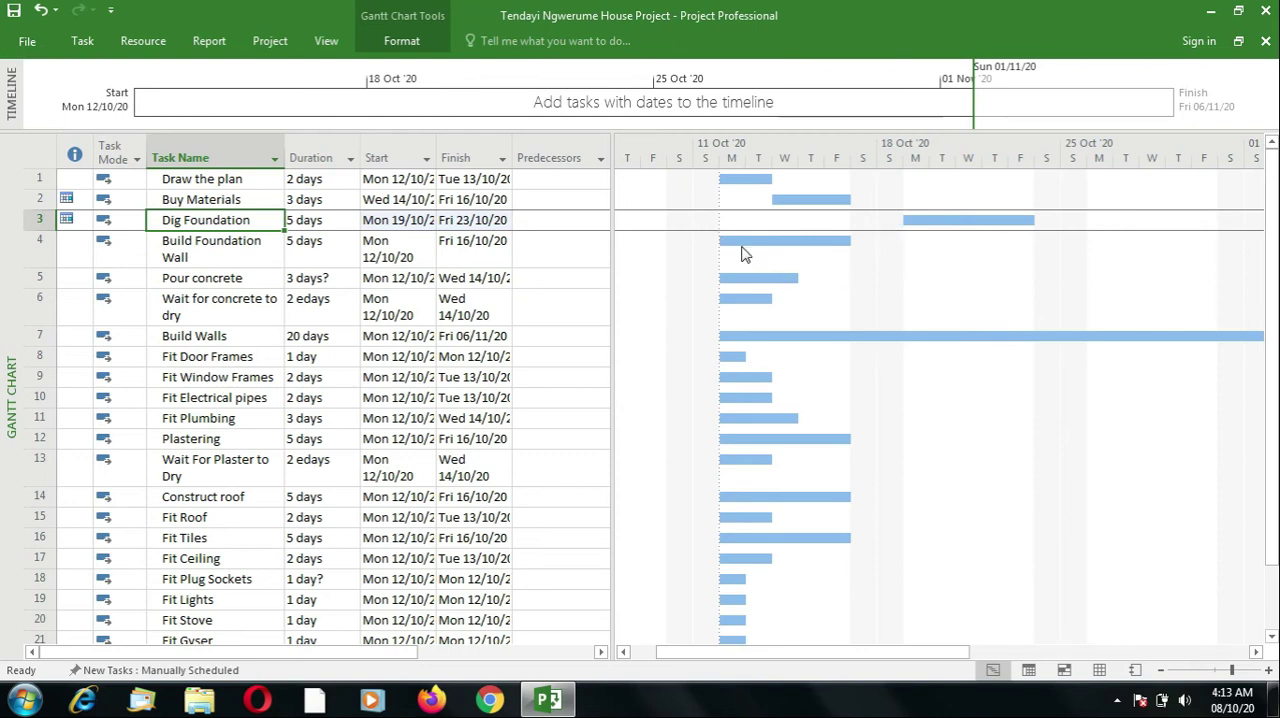
- Move Build Foundation Wall on the Gantt chart to start Mon 26/10/20 without adding a link, and turn off further planning prompts of this kind
{"action": "left_click_drag", "start_coordinate": [737, 242], "coordinate": [1110, 245]}
{"action": "left_click", "coordinate": [549, 388]}
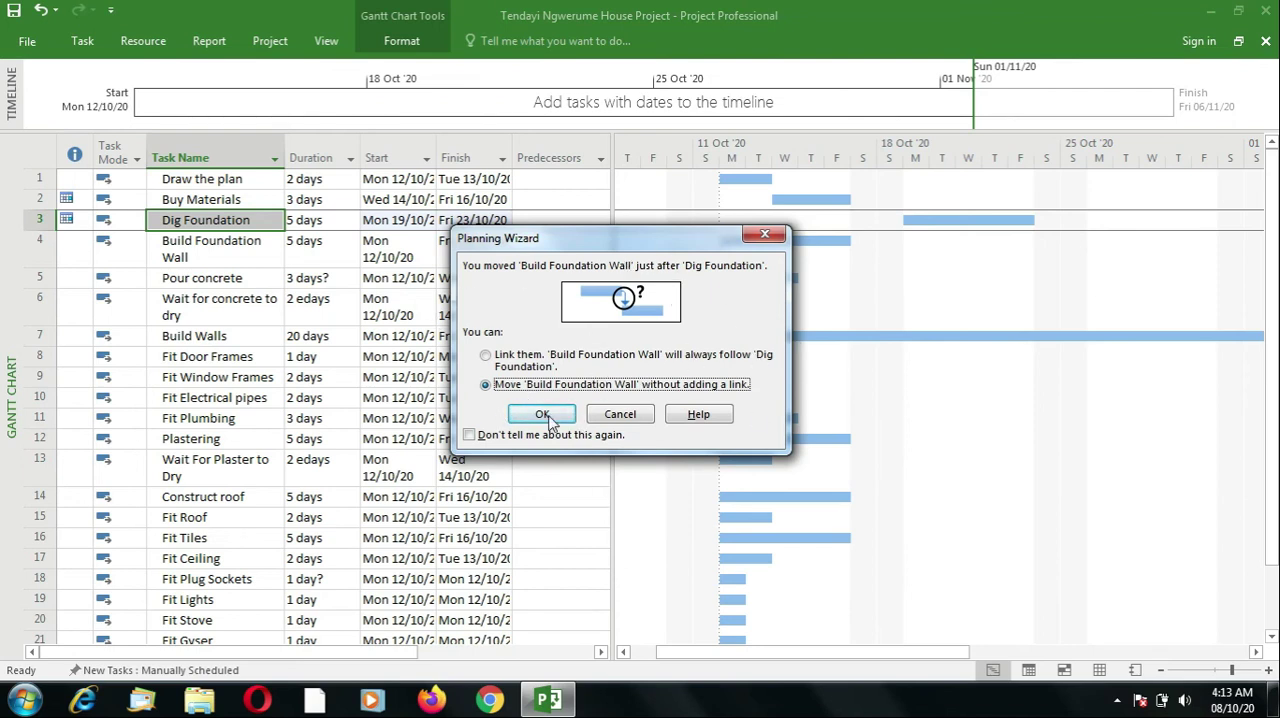
{"action": "left_click", "coordinate": [470, 436]}
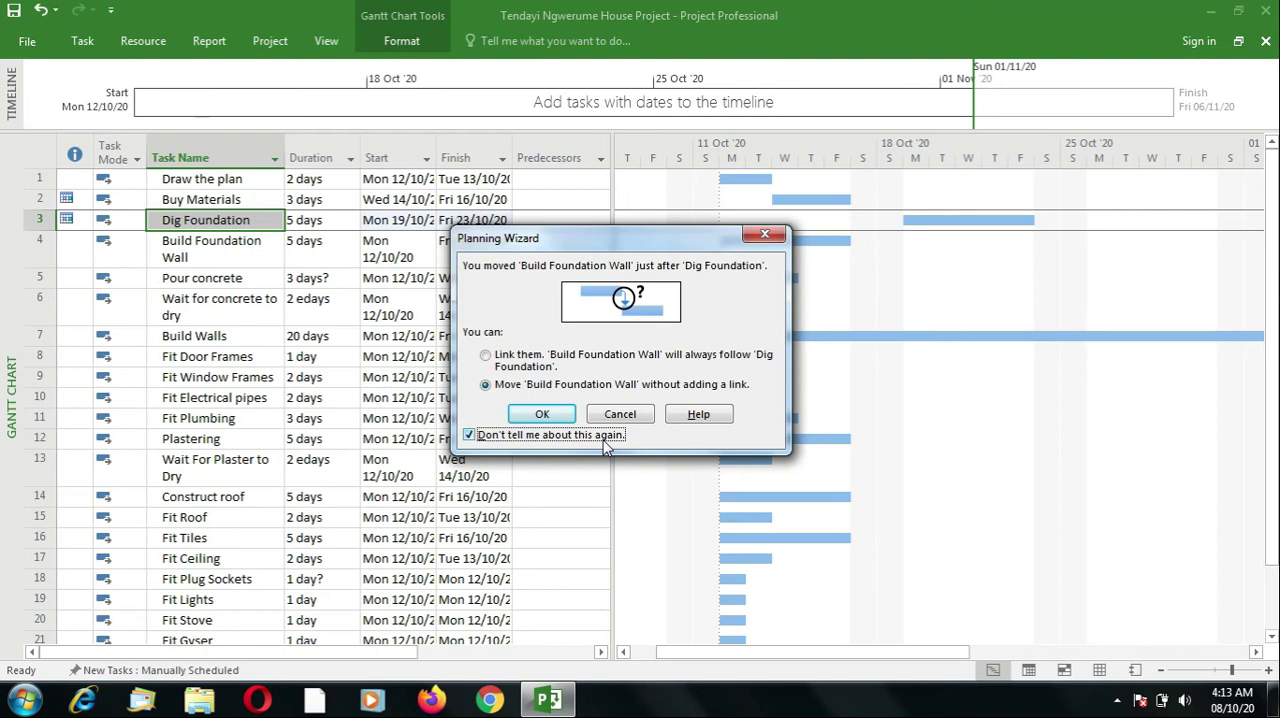
{"action": "left_click", "coordinate": [540, 417]}
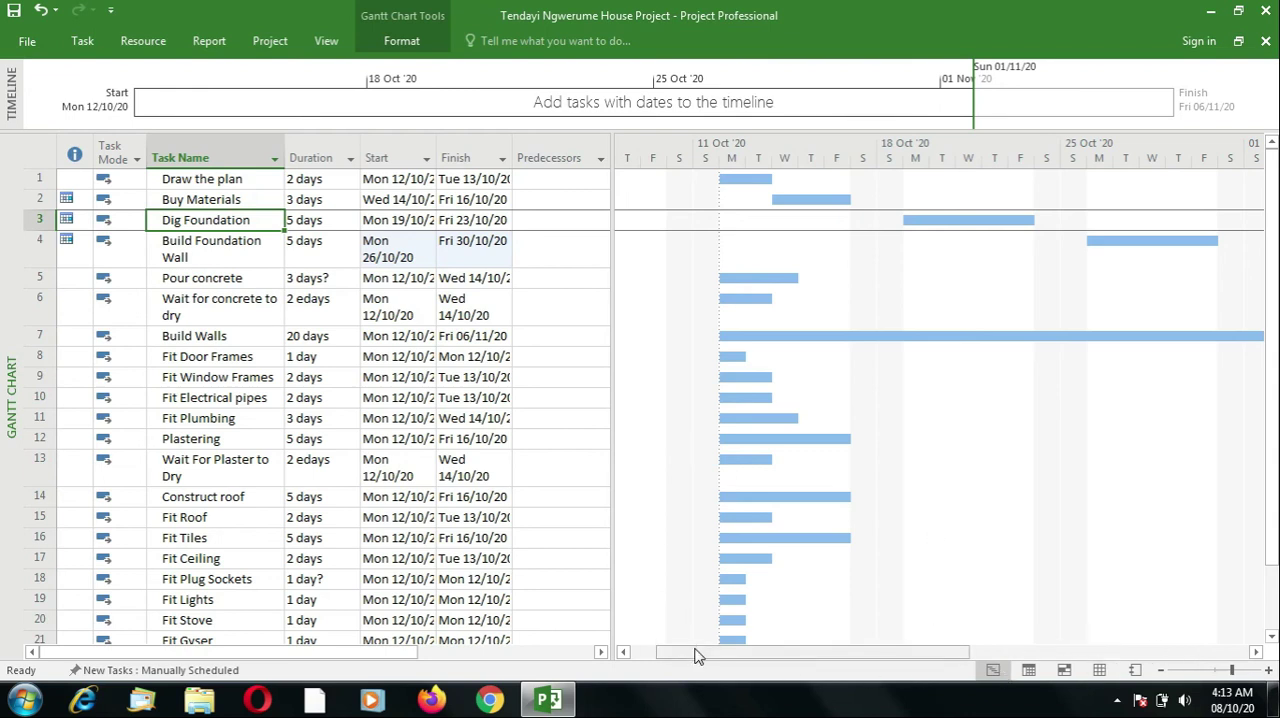
- Move the Pour concrete bar on the Gantt chart to start Sat 31/10/20, following Build Foundation Wall
{"action": "left_click_drag", "start_coordinate": [700, 655], "coordinate": [742, 662]}
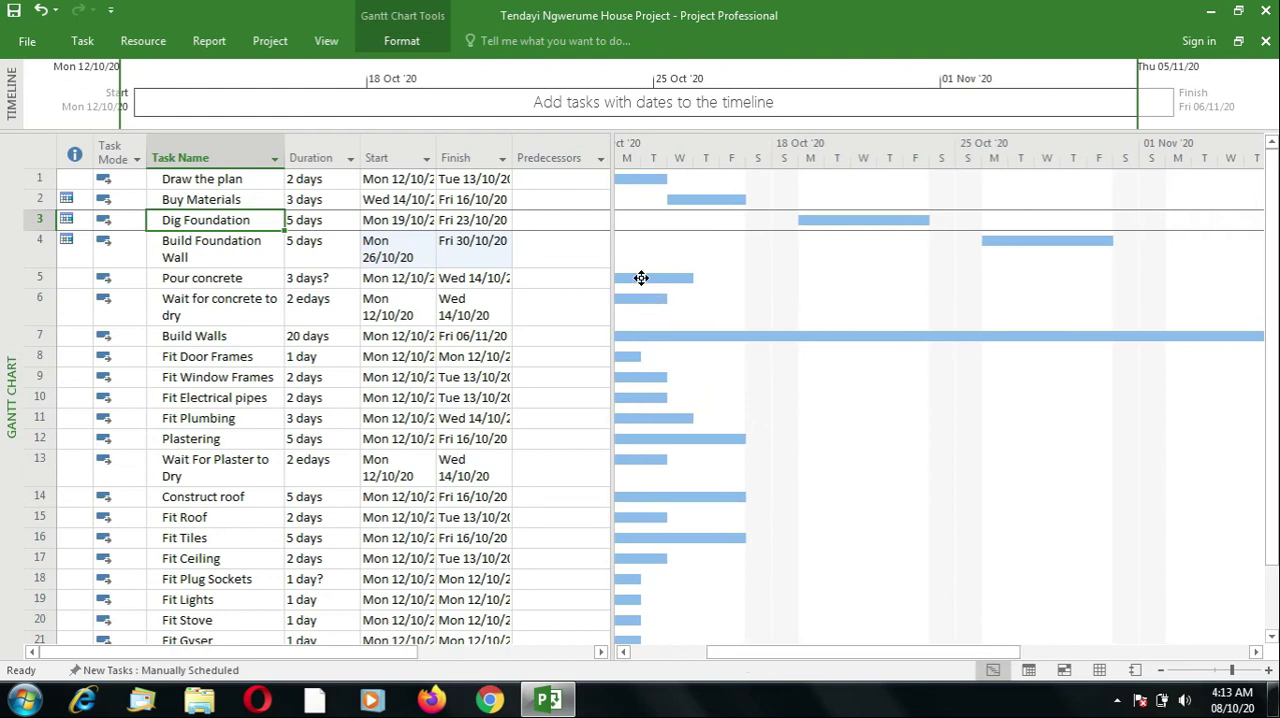
{"action": "left_click_drag", "start_coordinate": [641, 278], "coordinate": [1154, 281]}
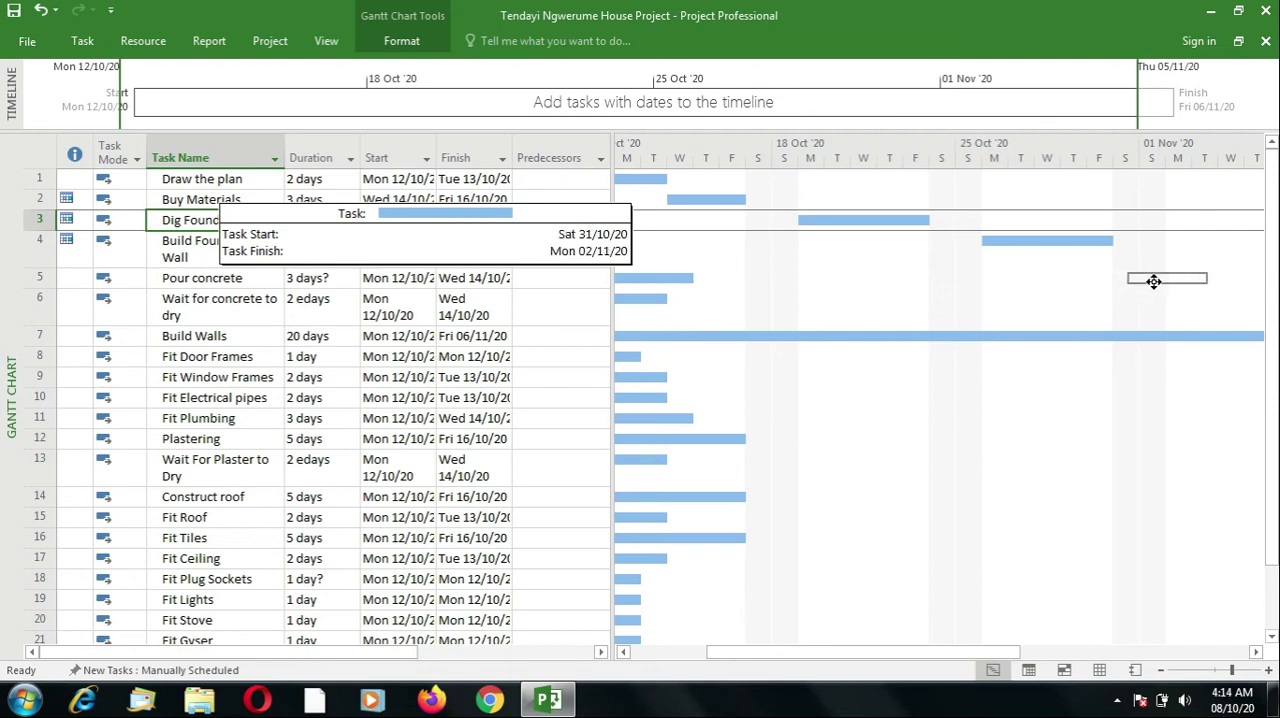
{"action": "left_click_drag", "start_coordinate": [1154, 281], "coordinate": [1154, 281]}
{"action": "left_click", "coordinate": [226, 247]}
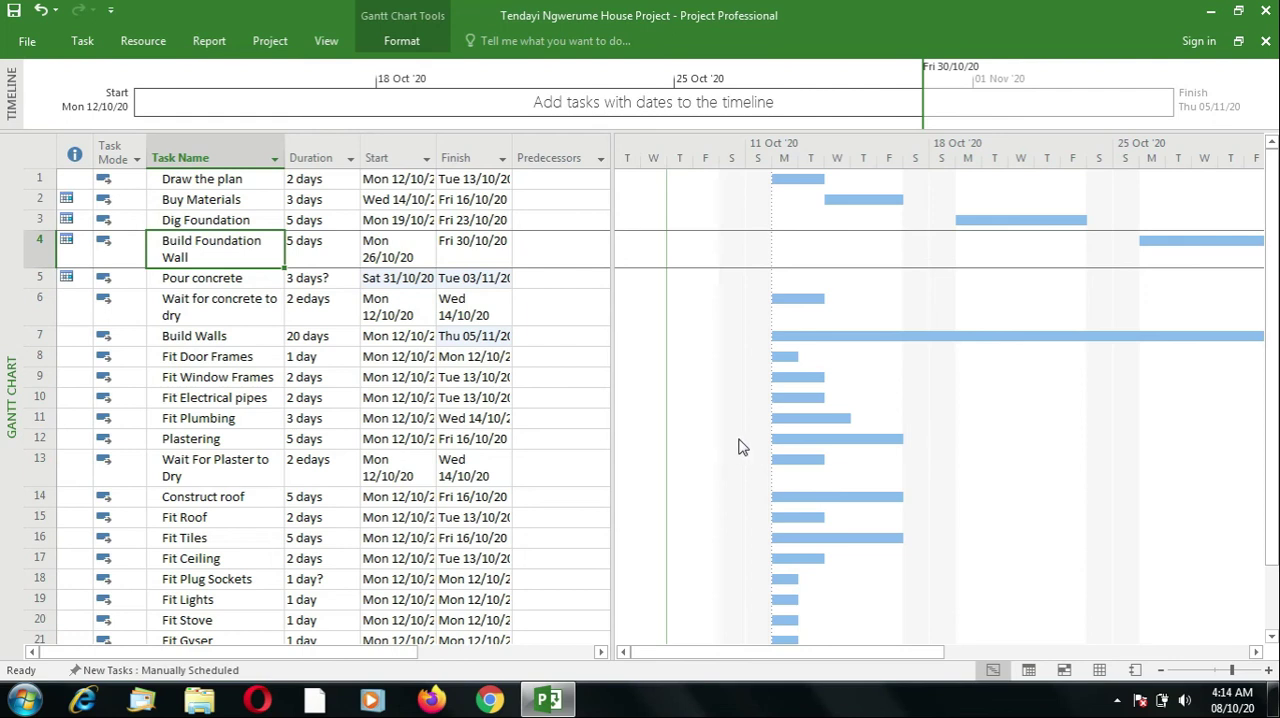
{"action": "mouse_move", "coordinate": [1274, 530]}
{"action": "left_mouse_down"}
{"action": "mouse_move", "coordinate": [1274, 622]}
{"action": "mouse_move", "coordinate": [1274, 570]}
{"action": "left_mouse_up"}
{"action": "mouse_move", "coordinate": [851, 657]}
{"action": "left_mouse_down"}
{"action": "mouse_move", "coordinate": [871, 663]}
{"action": "mouse_move", "coordinate": [808, 664]}
{"action": "left_mouse_up"}
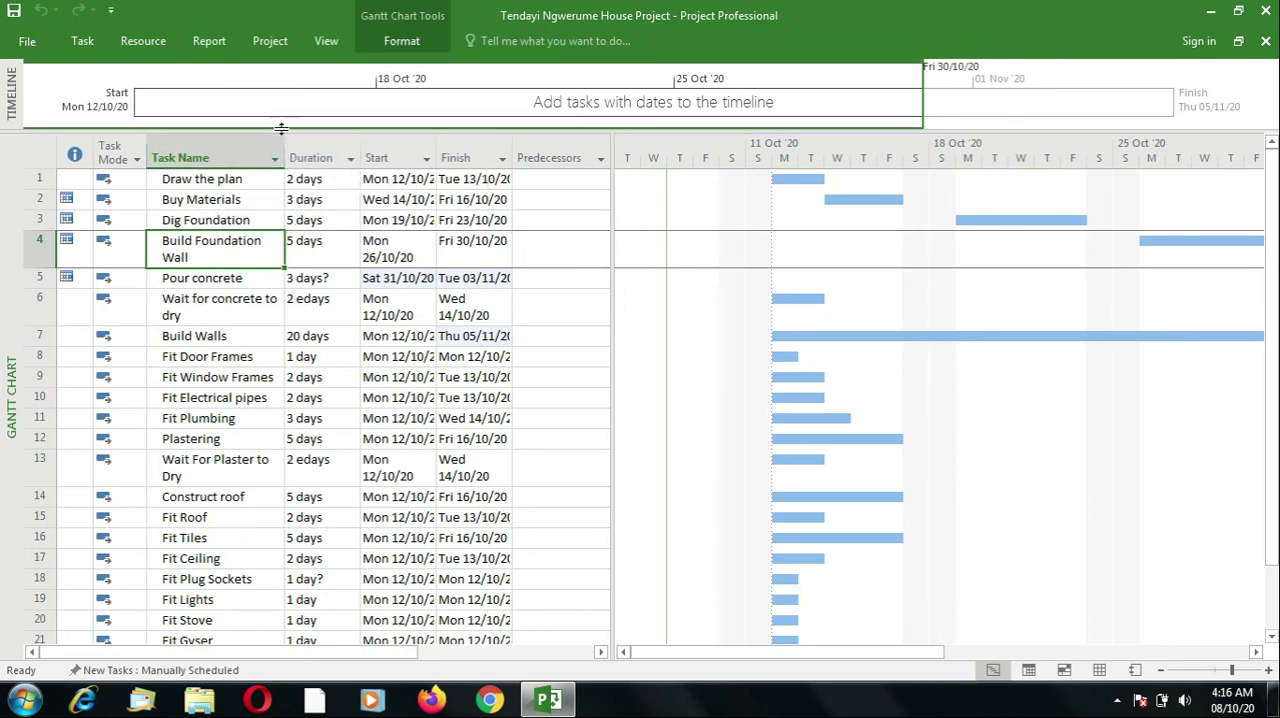
- Widen the Task Name, Start and Finish columns to fit their contents, and reduce the Build Foundation Wall row to single-line height
{"action": "left_click_drag", "start_coordinate": [285, 147], "coordinate": [339, 146]}
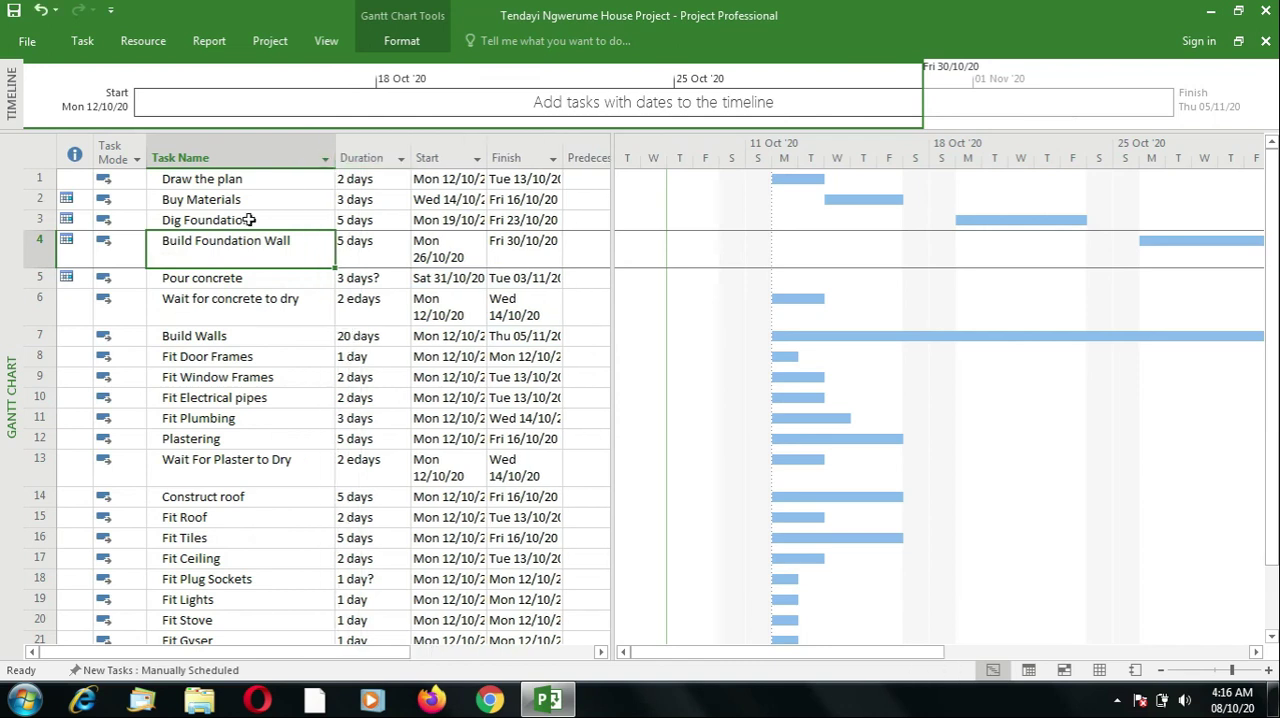
{"action": "left_click", "coordinate": [256, 279]}
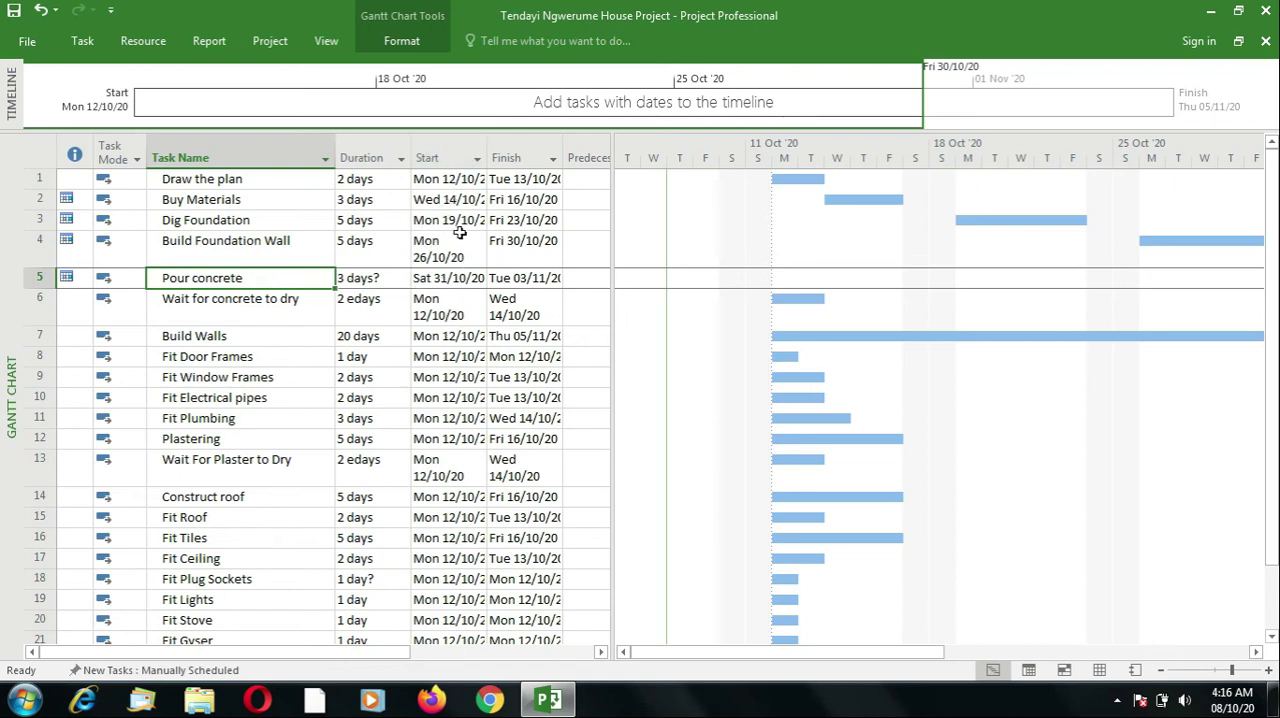
{"action": "left_click_drag", "start_coordinate": [489, 157], "coordinate": [500, 157]}
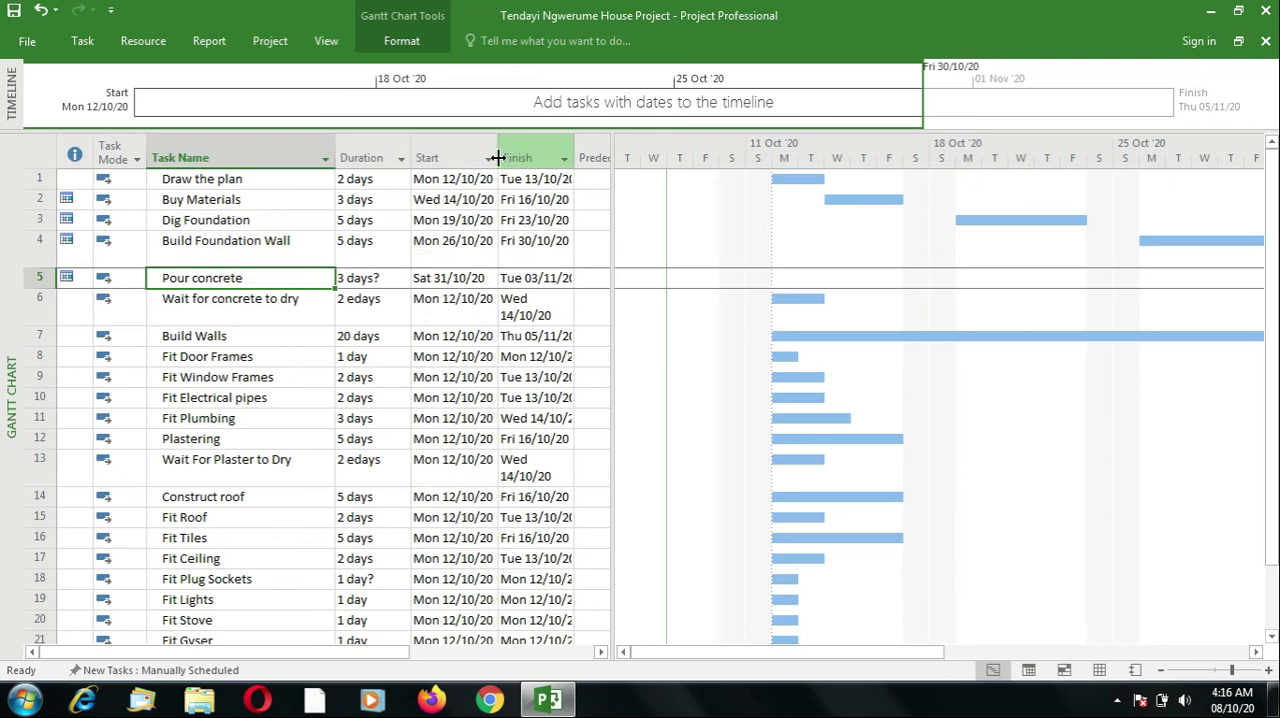
{"action": "left_click_drag", "start_coordinate": [577, 157], "coordinate": [594, 155]}
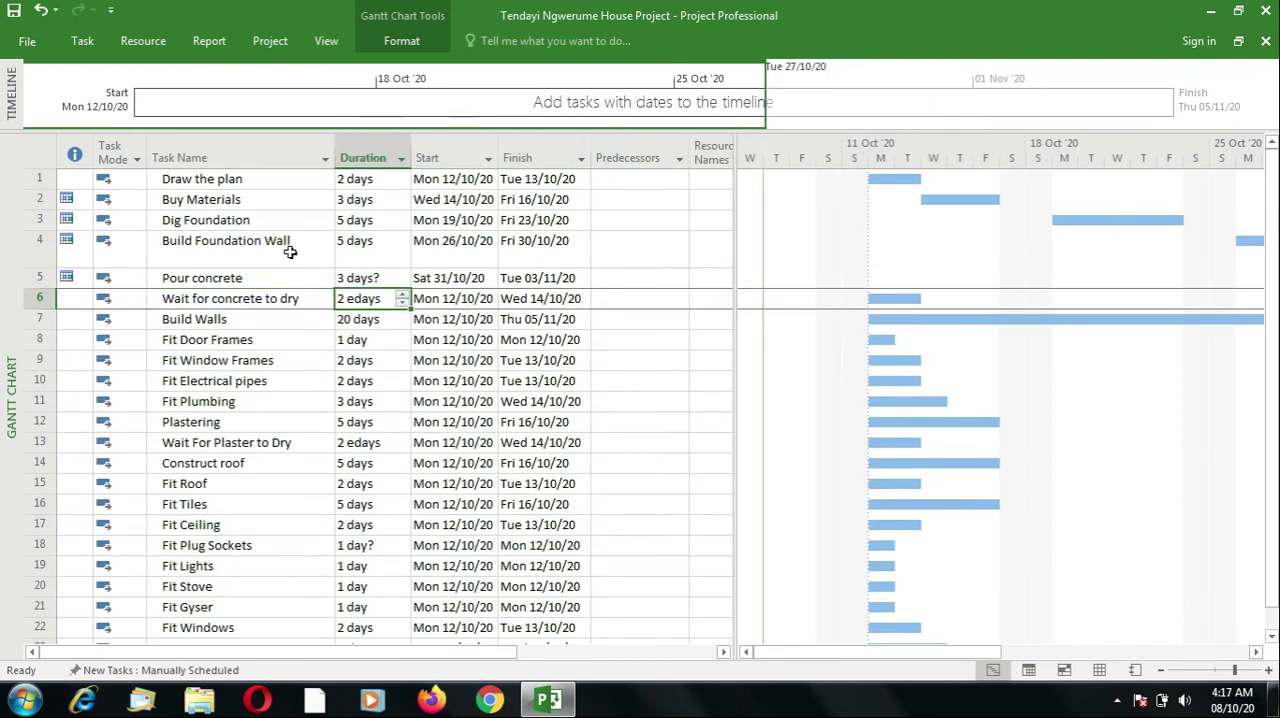
{"action": "left_click", "coordinate": [290, 252]}
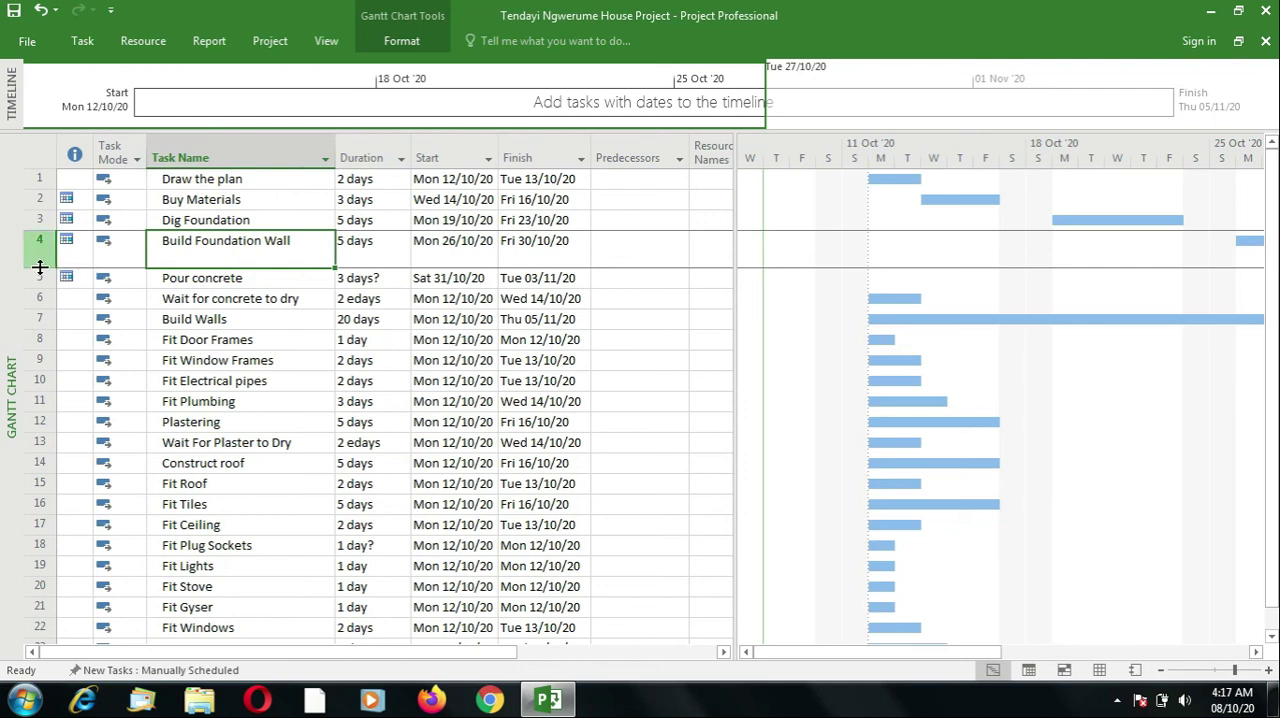
{"action": "left_click_drag", "start_coordinate": [40, 267], "coordinate": [40, 254]}
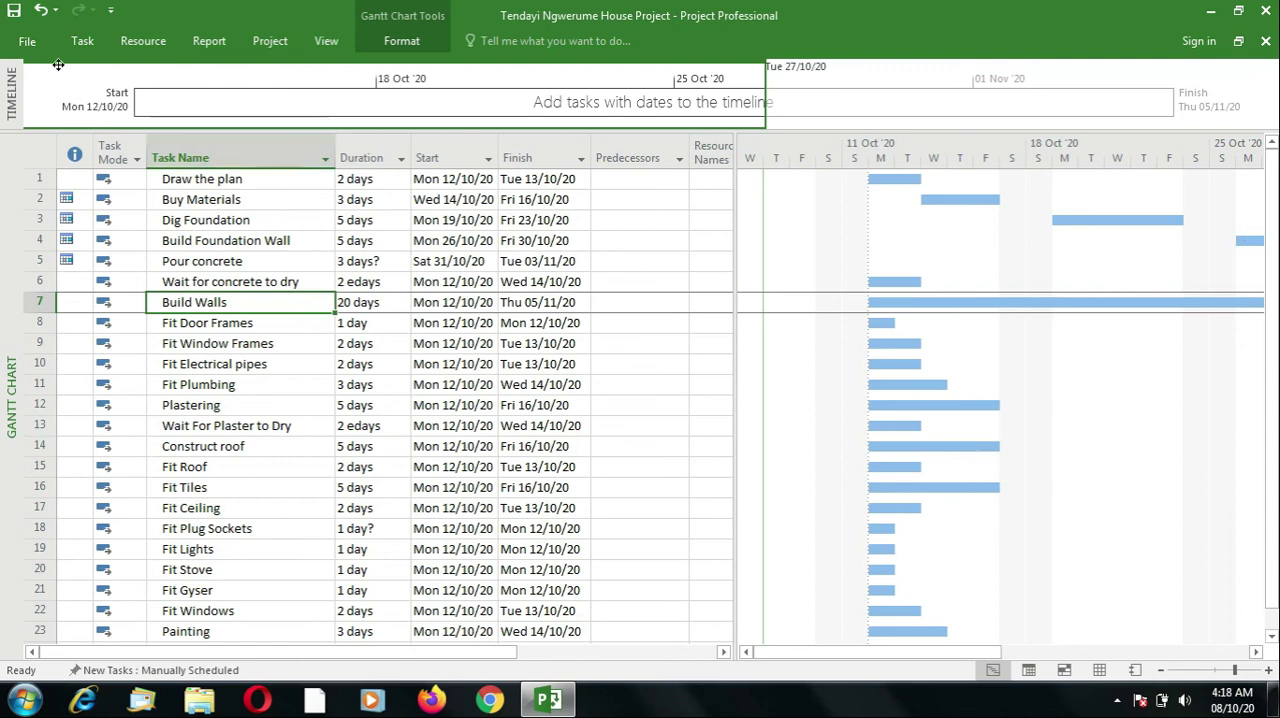
- Save the house project file under its existing name
{"action": "left_click", "coordinate": [27, 45]}
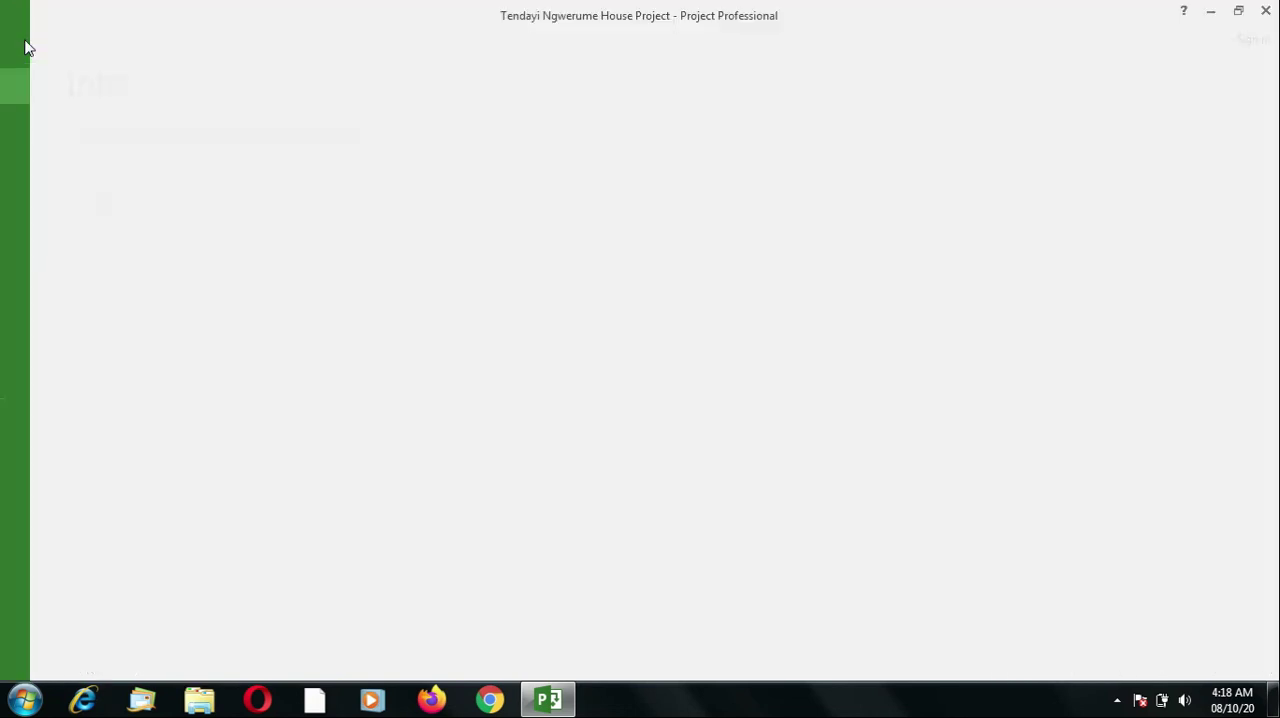
{"action": "left_click", "coordinate": [34, 195]}
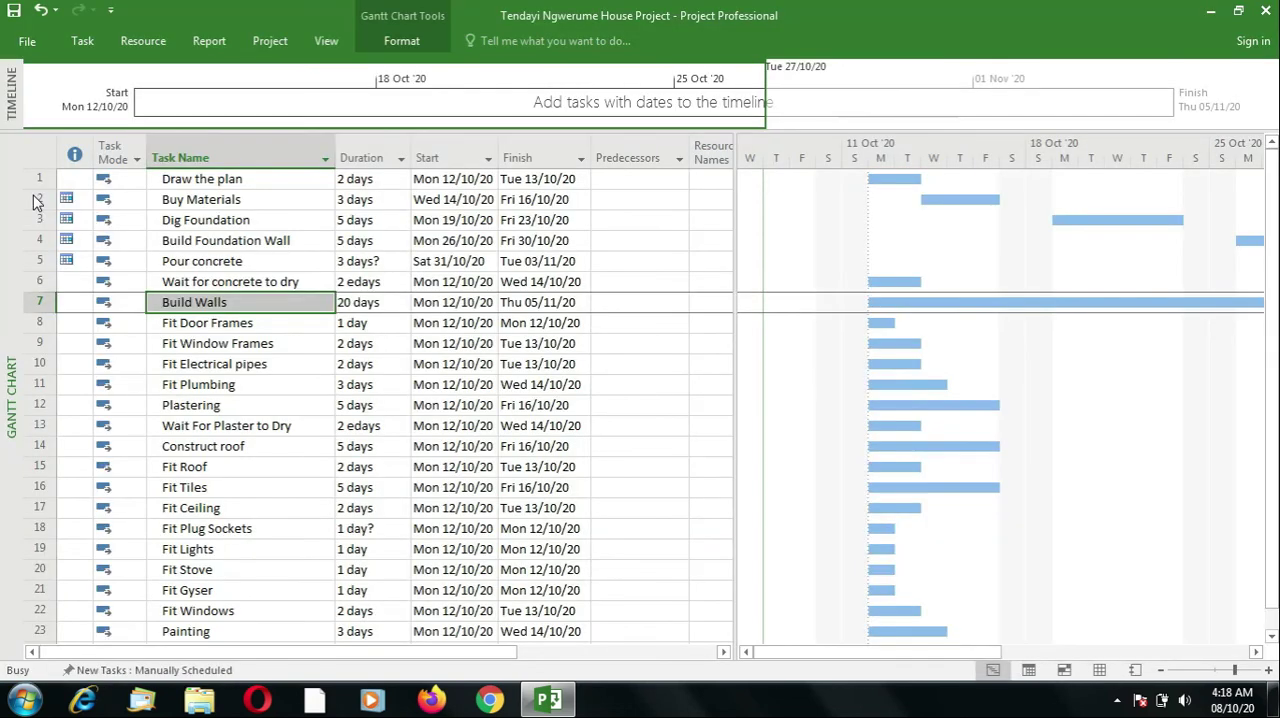